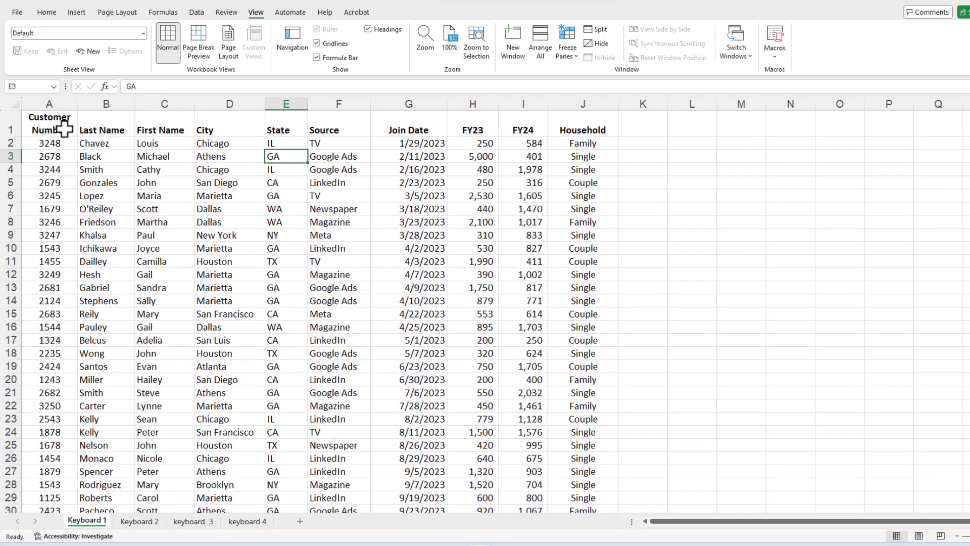
{"action": "left_click", "coordinate": [65, 129]}
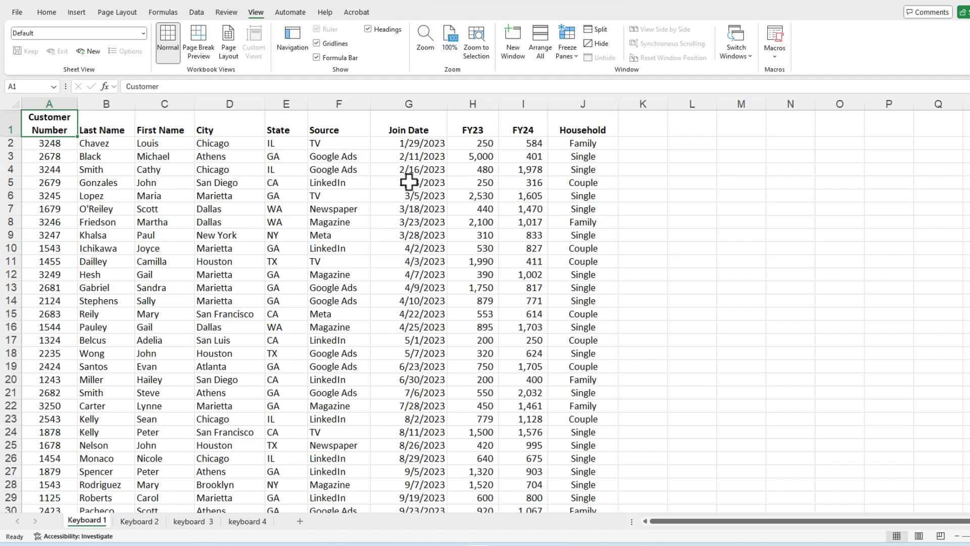
{"action": "scroll", "coordinate": [536, 265], "scroll_direction": "down", "scroll_amount": 1}
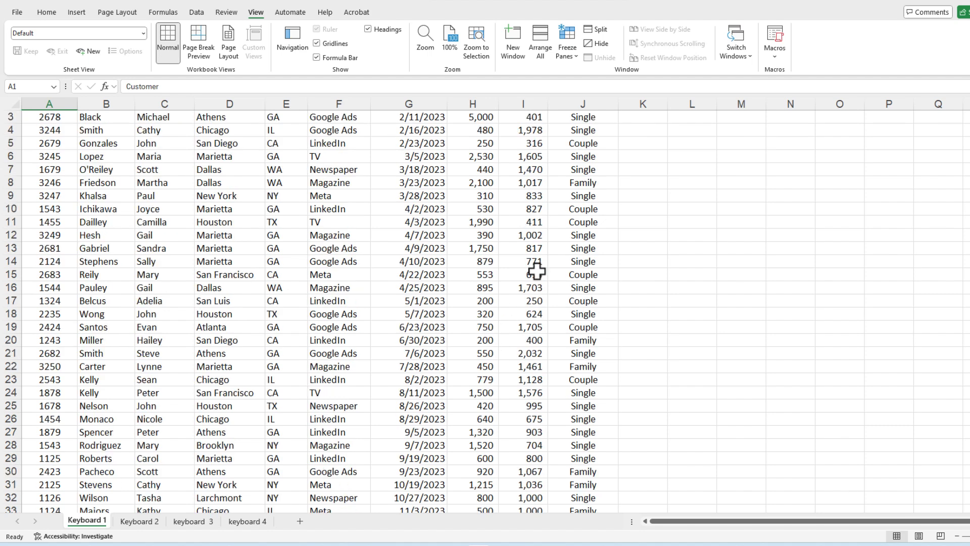
{"action": "scroll", "coordinate": [537, 275], "scroll_direction": "down", "scroll_amount": 3}
{"action": "scroll", "coordinate": [538, 279], "scroll_direction": "down", "scroll_amount": 1}
{"action": "scroll", "coordinate": [536, 278], "scroll_direction": "down", "scroll_amount": 1}
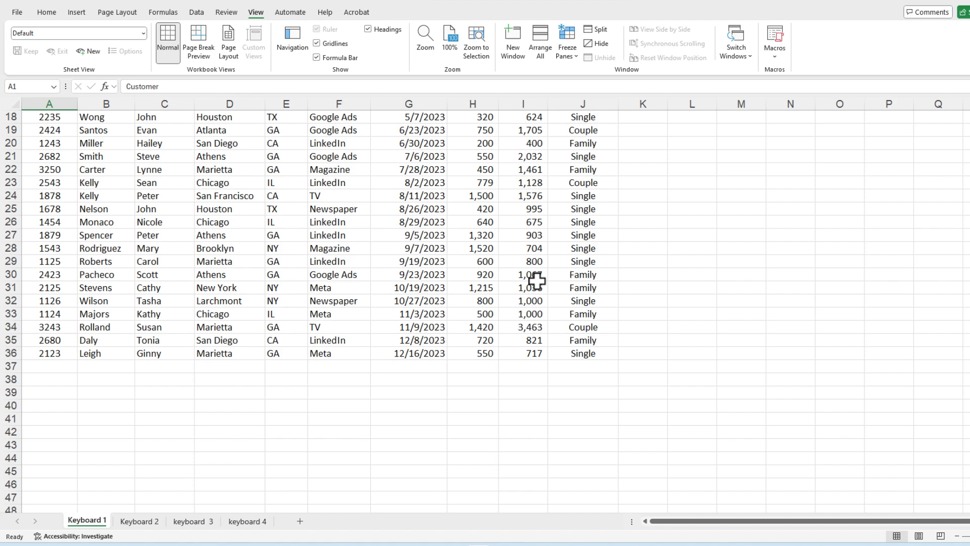
{"action": "key", "text": "ctrl+Home"}
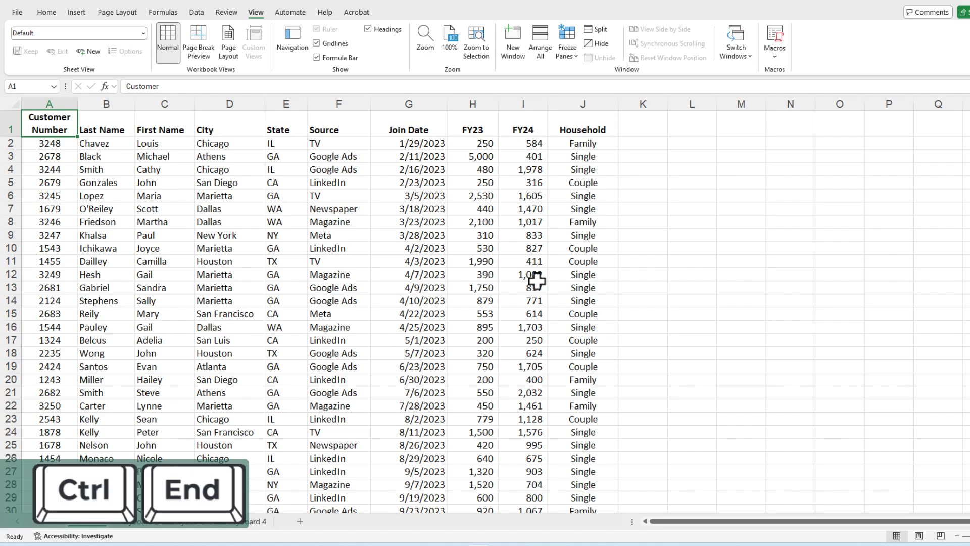
{"action": "key", "text": "ctrl+End"}
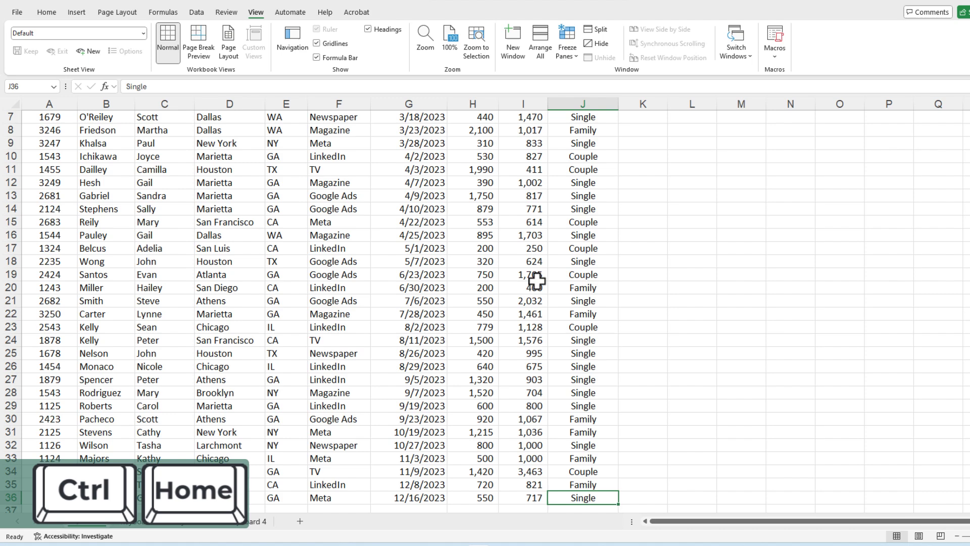
{"action": "key", "text": "ctrl+Home"}
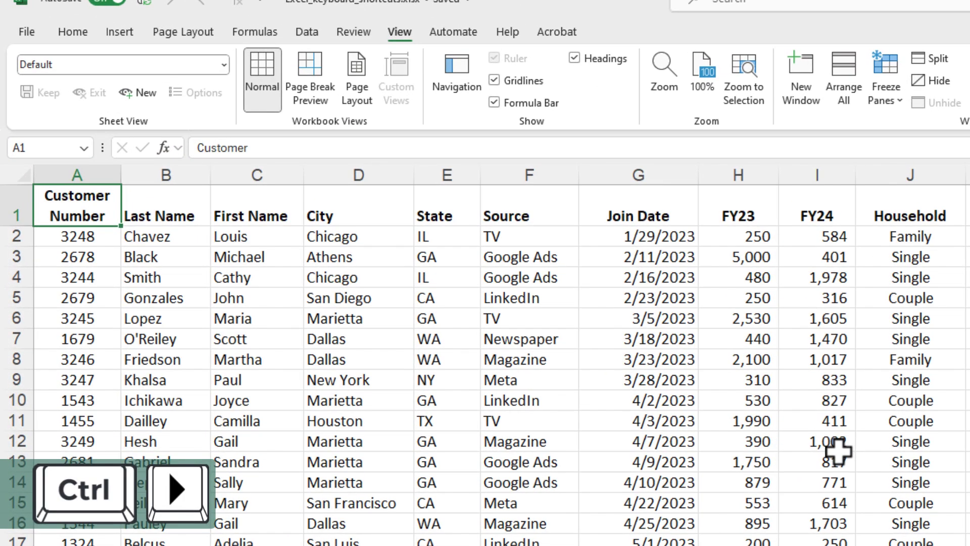
{"action": "key", "text": "ctrl+Right"}
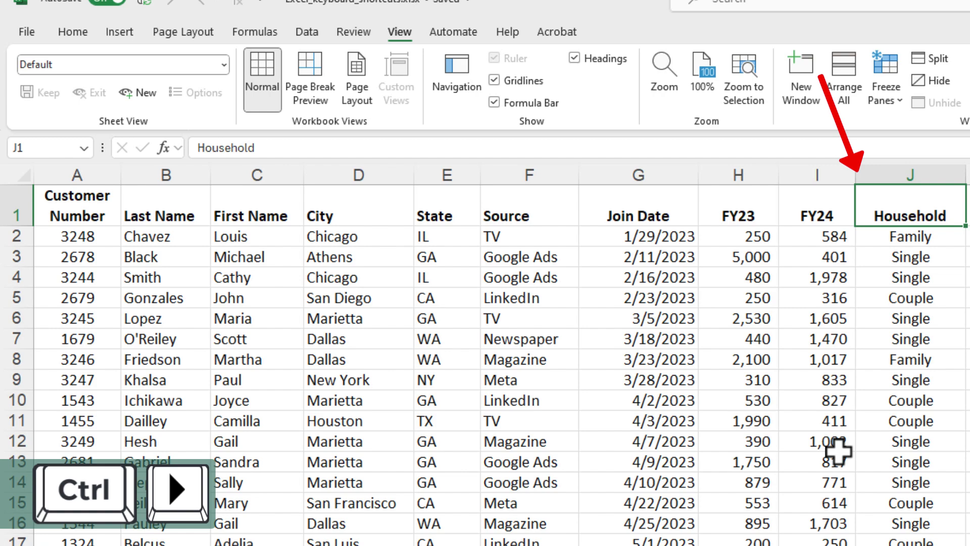
{"action": "key", "text": "ctrl+Left"}
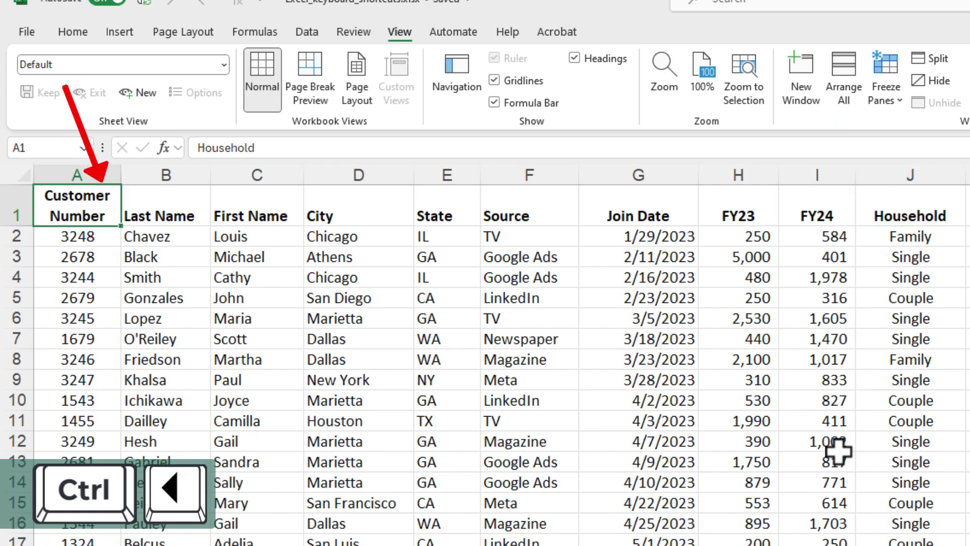
{"action": "key", "text": "ctrl+Down"}
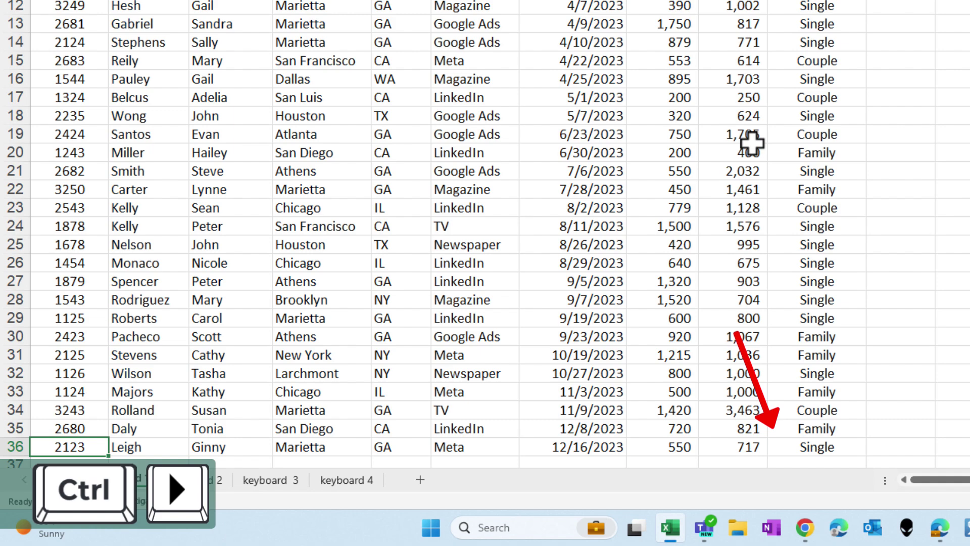
{"action": "key", "text": "ctrl+Right"}
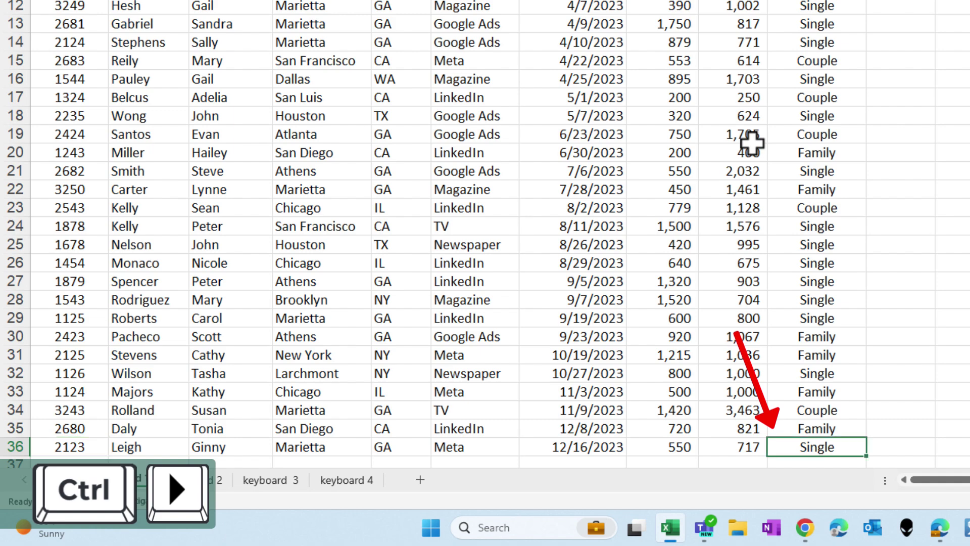
{"action": "key", "text": "ctrl+Up"}
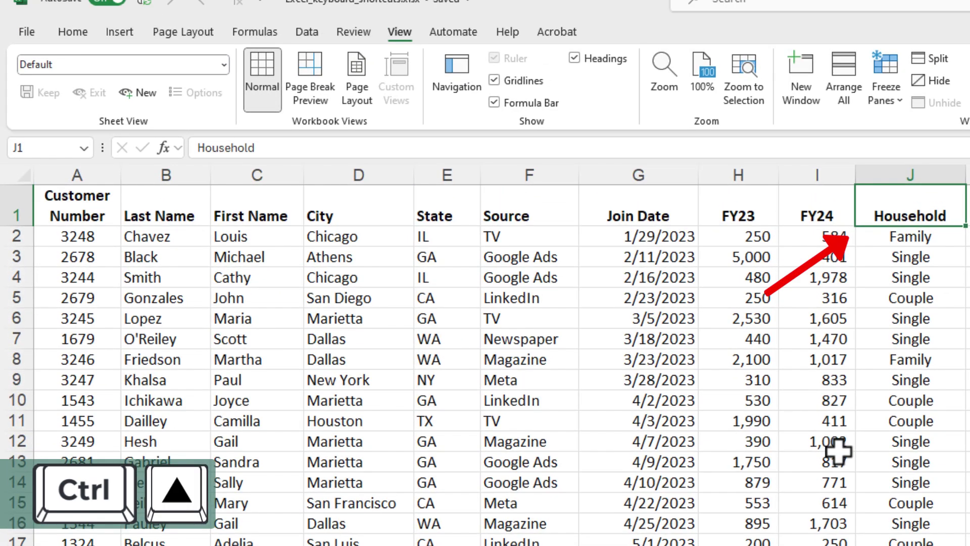
{"action": "key", "text": "ctrl+Left"}
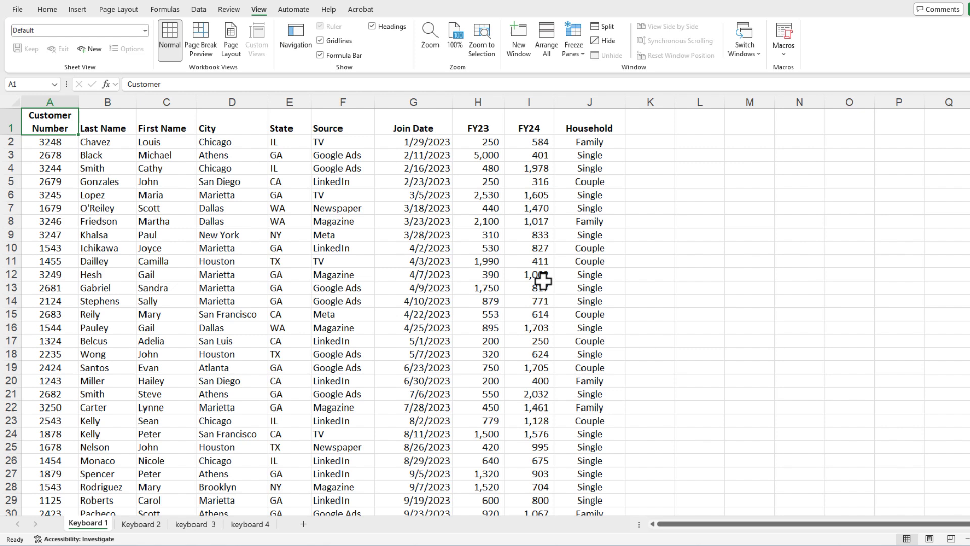
{"action": "key", "text": "shift+Right"}
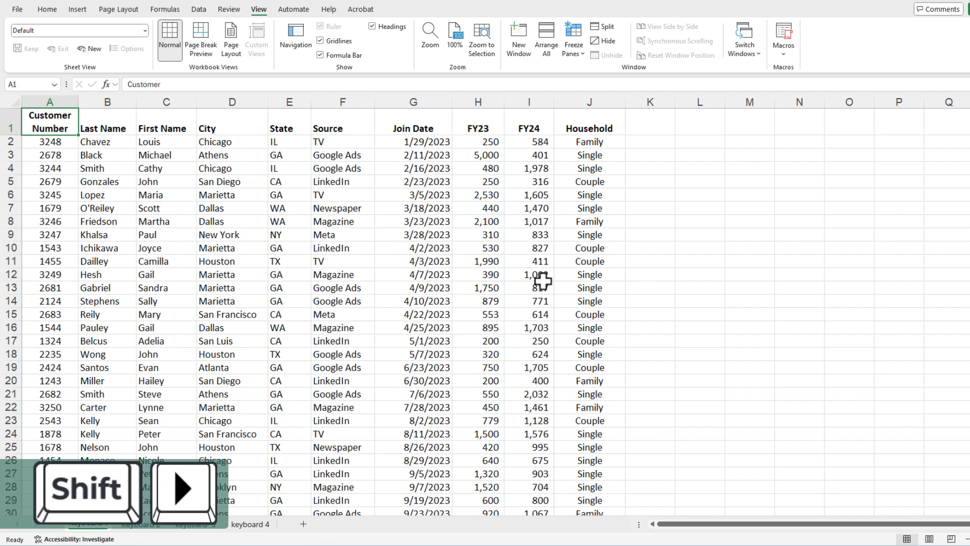
{"action": "key", "text": "shift+Right"}
{"action": "key", "text": "shift+Right"}
{"action": "key", "text": "shift+Right"}
{"action": "key", "text": "shift+Right"}
{"action": "key", "text": "shift+Right"}
{"action": "key", "text": "shift+Right"}
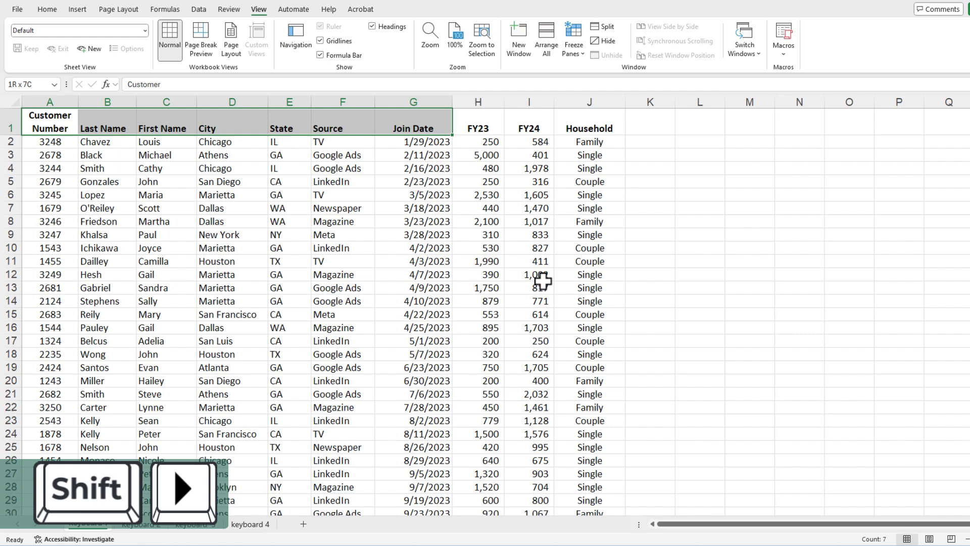
{"action": "key", "text": "shift+Right"}
{"action": "key", "text": "shift+Right"}
{"action": "key", "text": "shift+Right"}
{"action": "key", "text": "shift+Right"}
{"action": "key", "text": "shift+Right"}
{"action": "key", "text": "shift+Right"}
{"action": "key", "text": "shift+Right"}
{"action": "key", "text": "shift+Right"}
{"action": "key", "text": "shift+Right"}
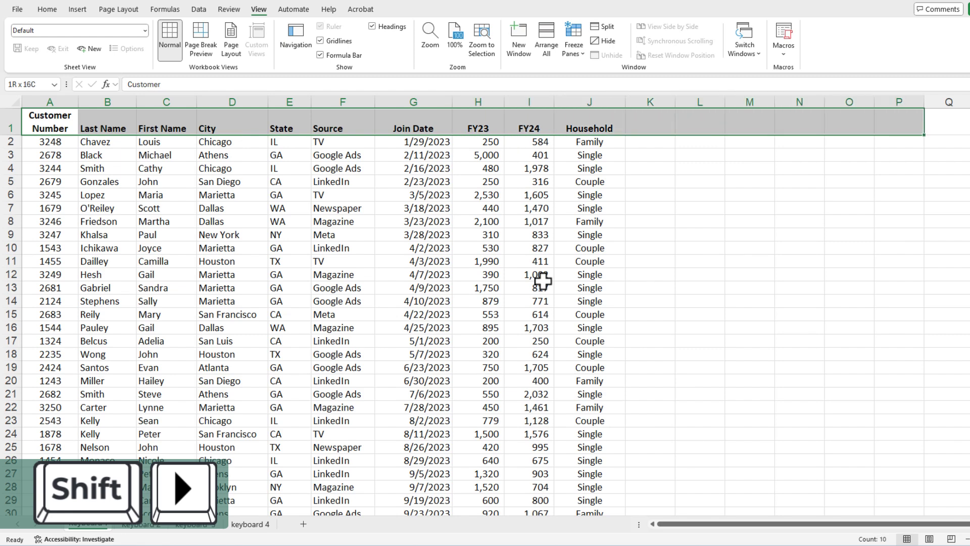
{"action": "key", "text": "shift+Right"}
{"action": "key", "text": "shift+Right"}
{"action": "key", "text": "shift+Left"}
{"action": "key", "text": "shift+Left"}
{"action": "key", "text": "shift+Left"}
{"action": "key", "text": "shift+Left"}
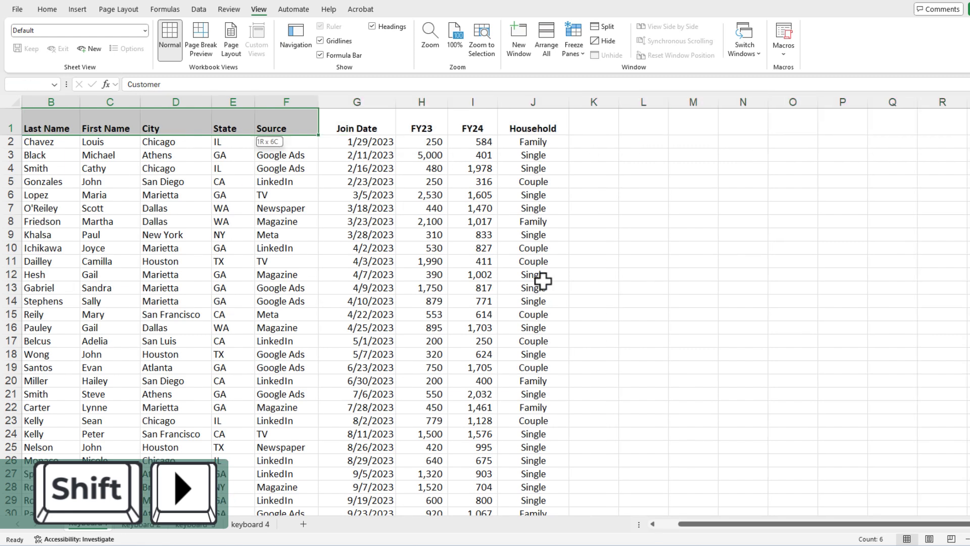
{"action": "key", "text": "shift+Left"}
{"action": "key", "text": "shift+Left"}
{"action": "key", "text": "shift+Left"}
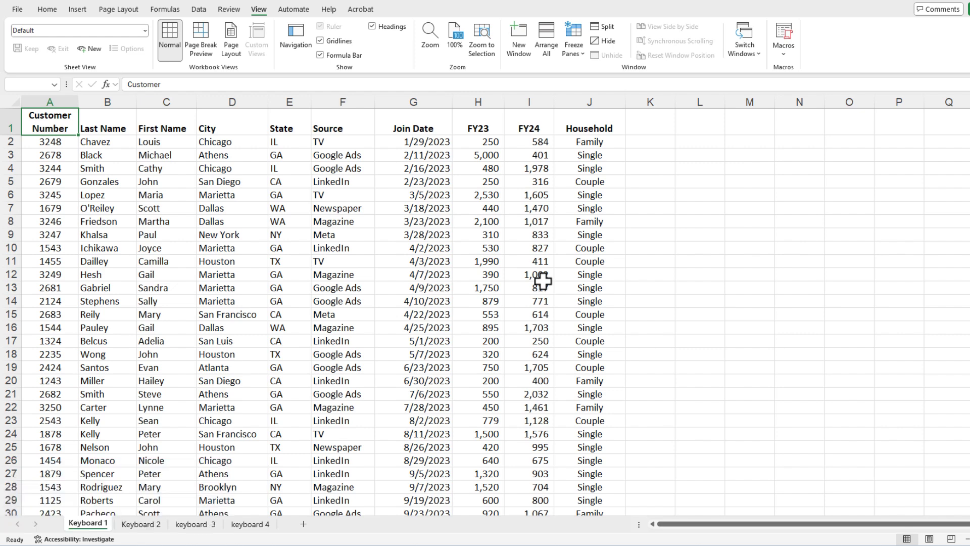
{"action": "key", "text": "shift+Down"}
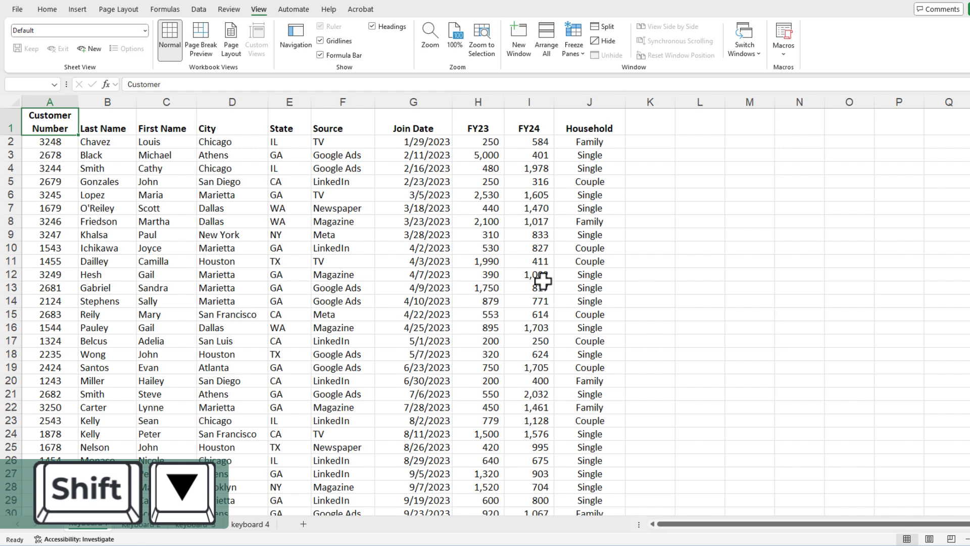
{"action": "key", "text": "shift+Down"}
{"action": "key", "text": "shift+Down"}
{"action": "key", "text": "shift+Down"}
{"action": "key", "text": "shift+Down"}
{"action": "key", "text": "shift+Down"}
{"action": "key", "text": "shift+Down"}
{"action": "key", "text": "shift+Down"}
{"action": "key", "text": "shift+Down"}
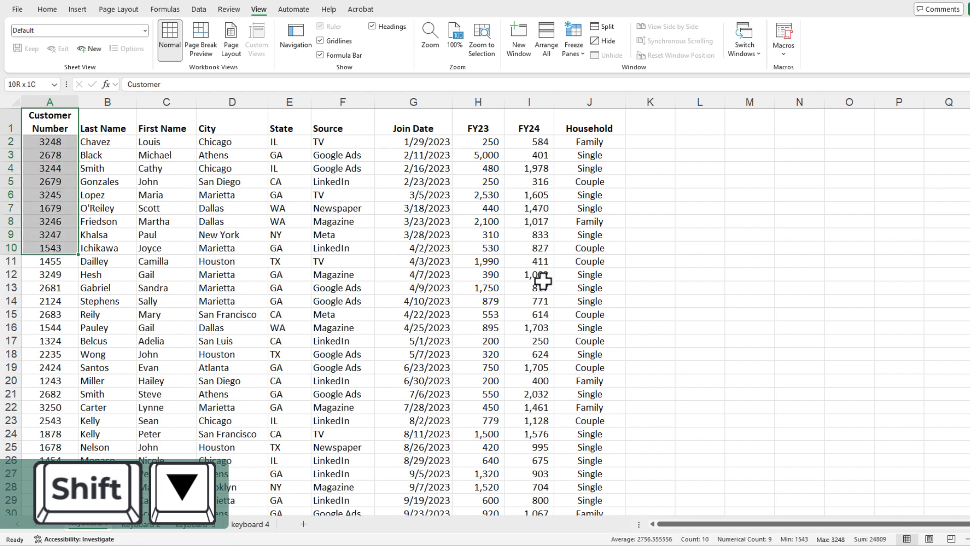
{"action": "key", "text": "shift+Down"}
{"action": "key", "text": "shift+Down"}
{"action": "key", "text": "shift+Down"}
{"action": "key", "text": "shift+Down"}
{"action": "key", "text": "shift+Down"}
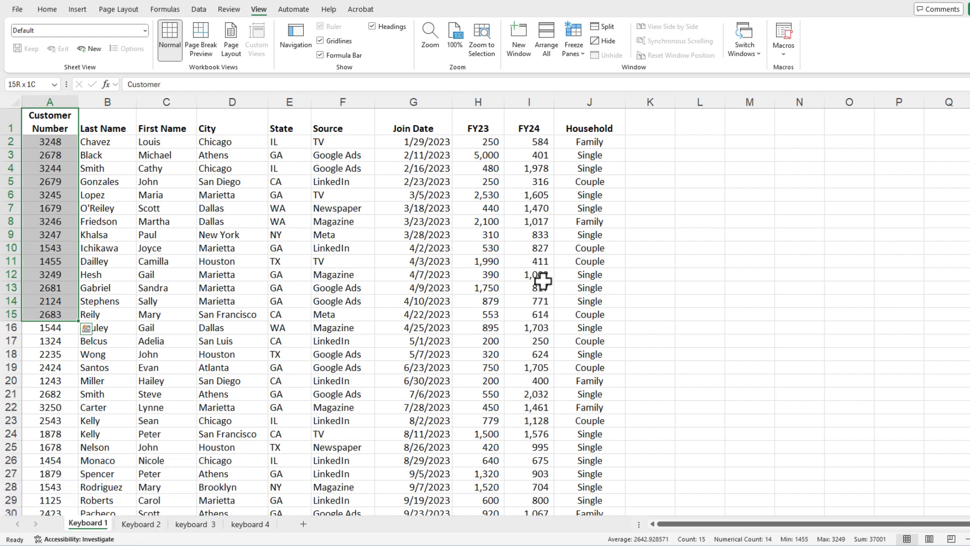
{"action": "key", "text": "Up"}
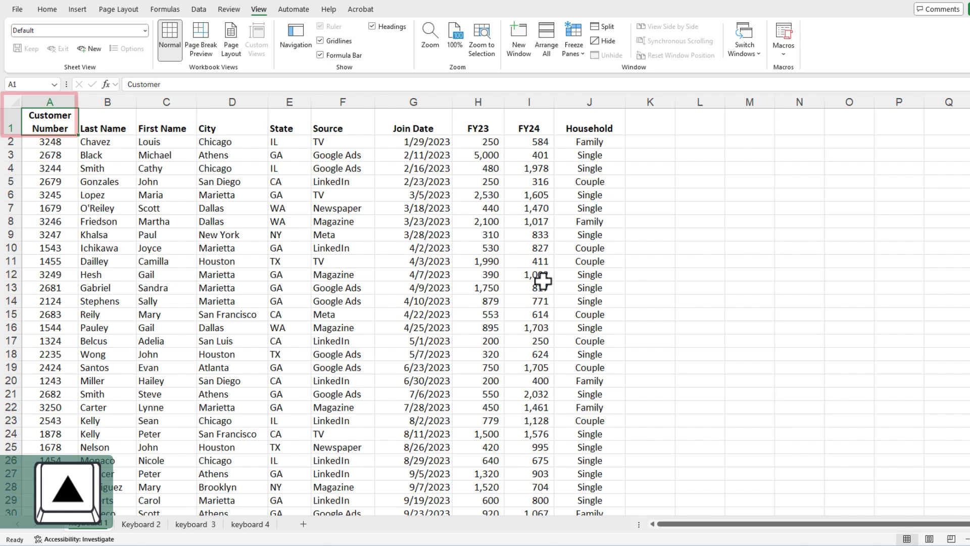
{"action": "key", "text": "ctrl+Home"}
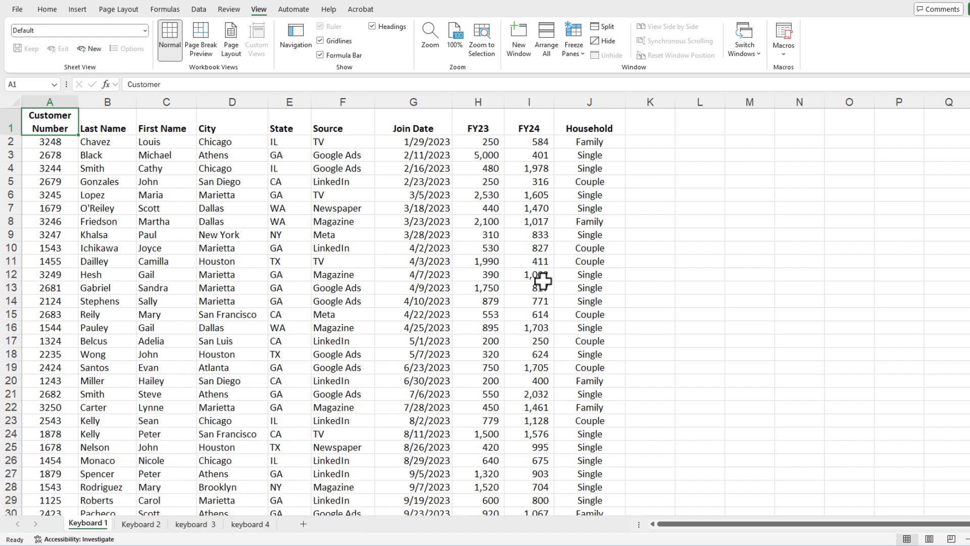
Step: Select the Source column from F1 to F36, then collapse back to header F1
{"action": "key", "text": "Right"}
{"action": "key", "text": "Right"}
{"action": "key", "text": "Right"}
{"action": "key", "text": "Right"}
{"action": "key", "text": "Right"}
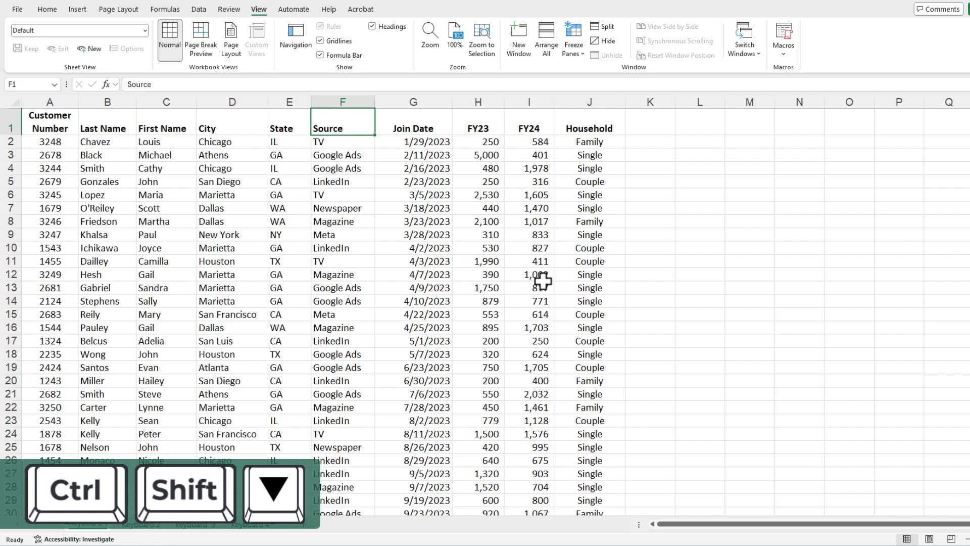
{"action": "key", "text": "ctrl+shift+Down"}
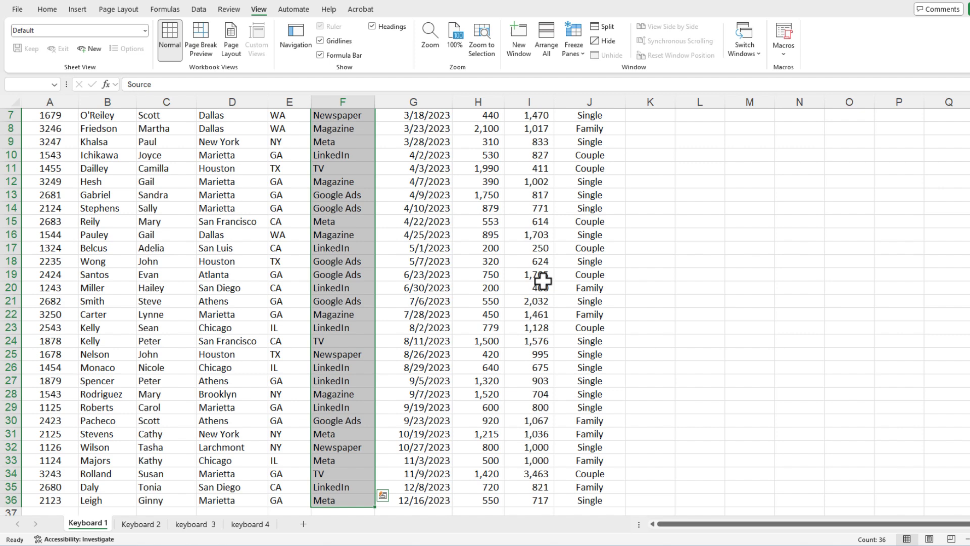
{"action": "key", "text": "Up"}
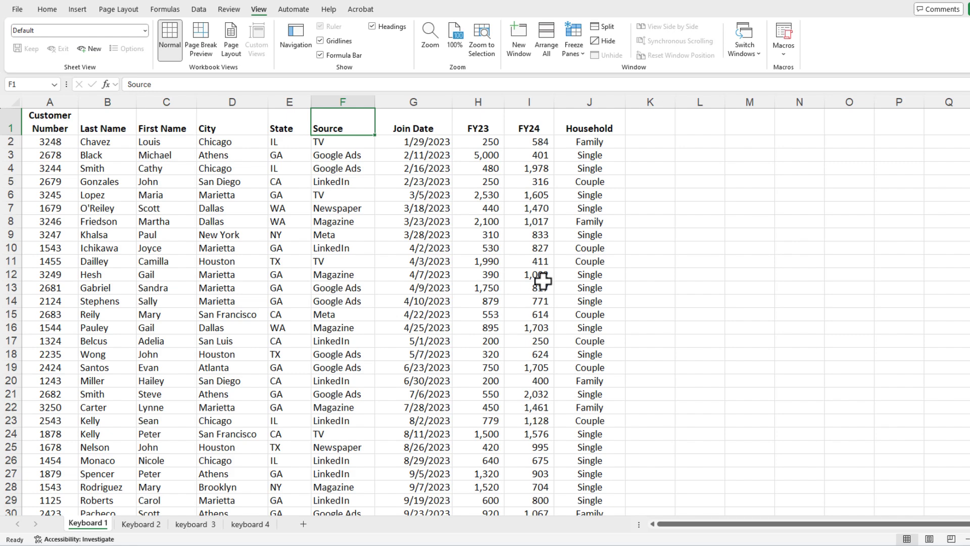
{"action": "scroll", "coordinate": [655, 329], "scroll_direction": "down", "scroll_amount": 1}
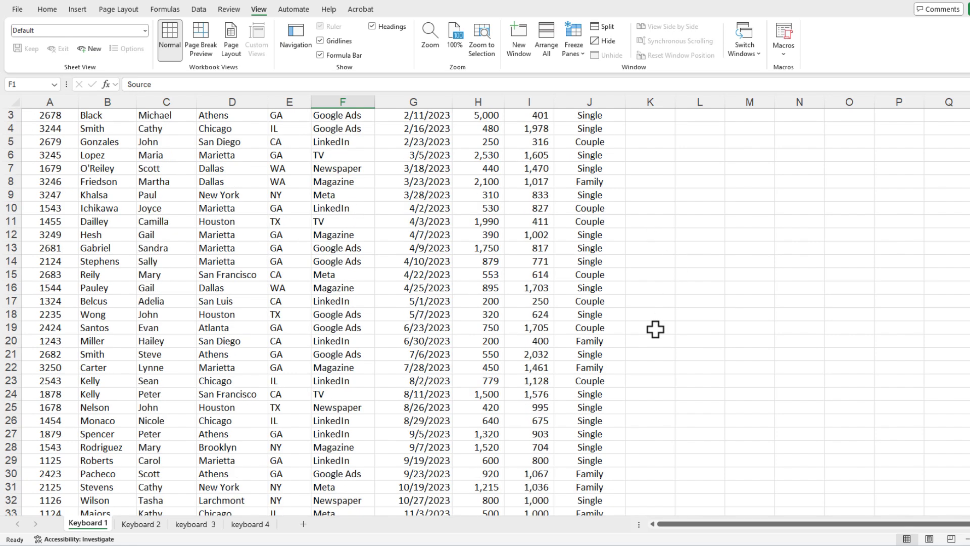
{"action": "scroll", "coordinate": [655, 329], "scroll_direction": "down", "scroll_amount": 1}
{"action": "scroll", "coordinate": [655, 329], "scroll_direction": "down", "scroll_amount": 2}
{"action": "scroll", "coordinate": [655, 329], "scroll_direction": "down", "scroll_amount": 2}
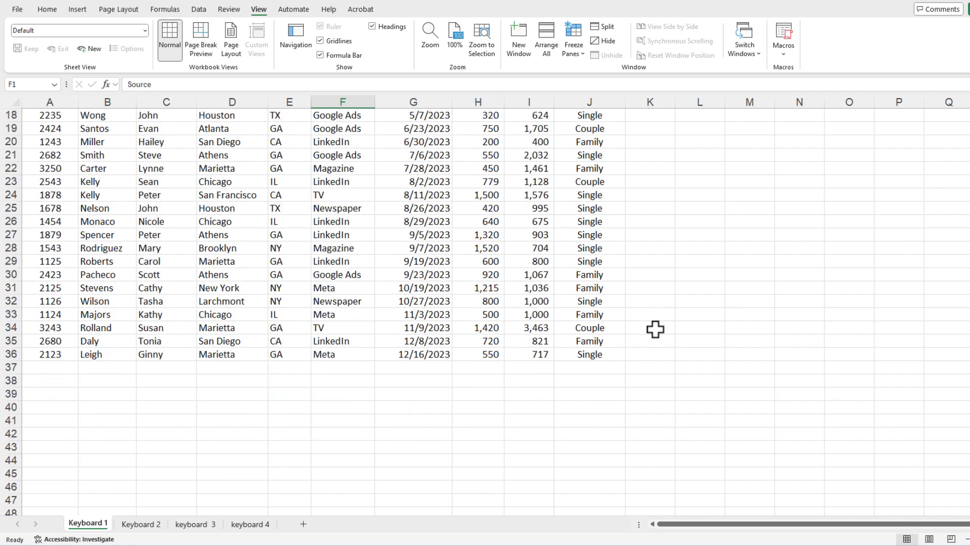
{"action": "scroll", "coordinate": [655, 329], "scroll_direction": "down", "scroll_amount": 1}
{"action": "scroll", "coordinate": [655, 329], "scroll_direction": "down", "scroll_amount": 2}
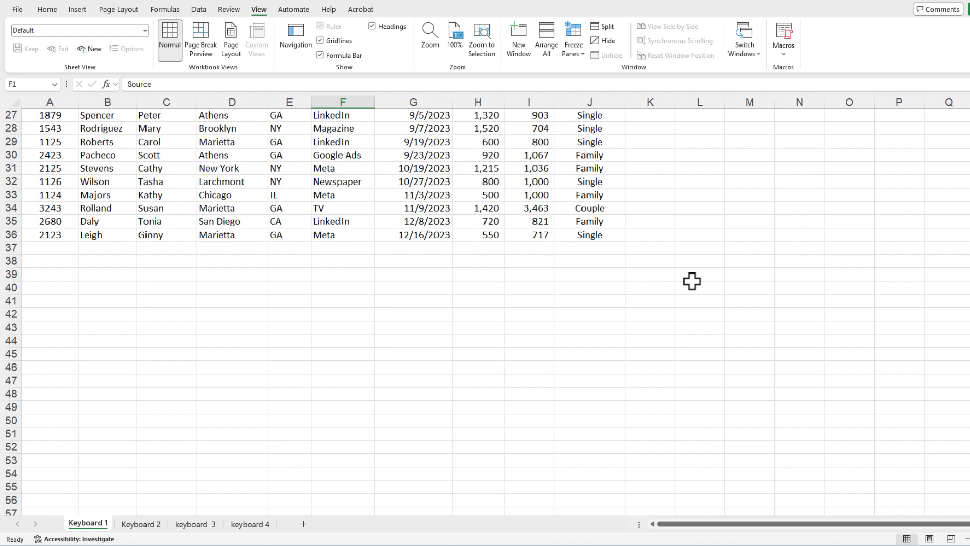
Step: Find the sheet's last used cell, L38, which holds the stray 'Chris' entry
{"action": "left_click", "coordinate": [693, 261]}
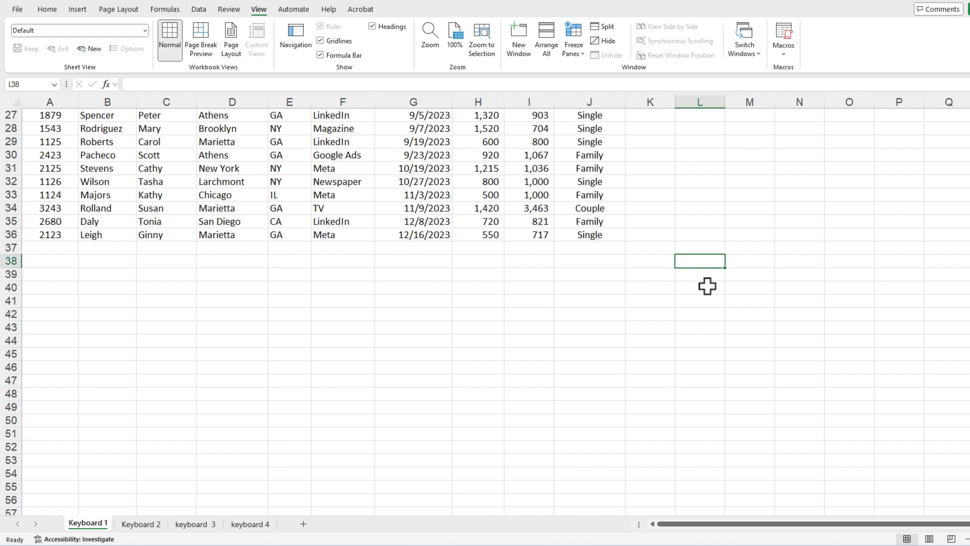
{"action": "type", "text": "Chris"}
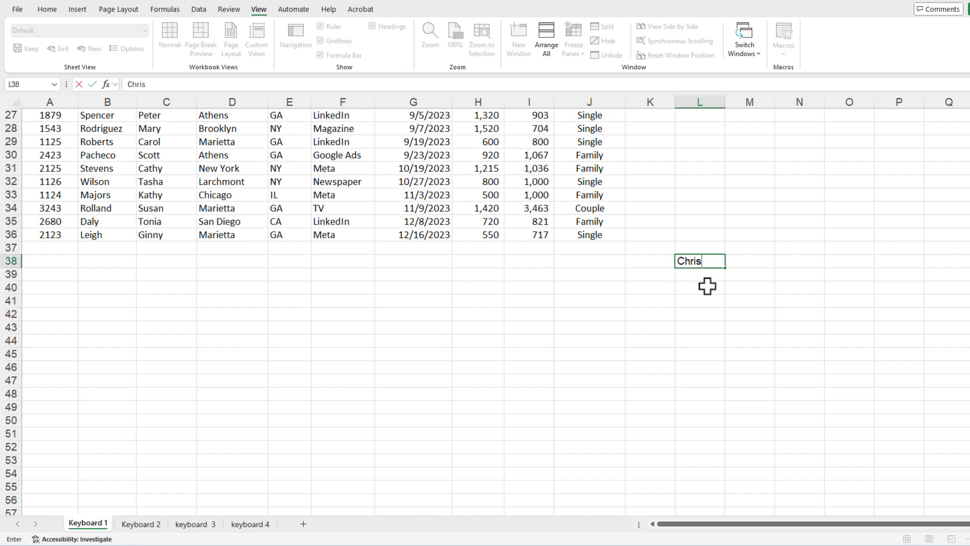
{"action": "key", "text": "Return"}
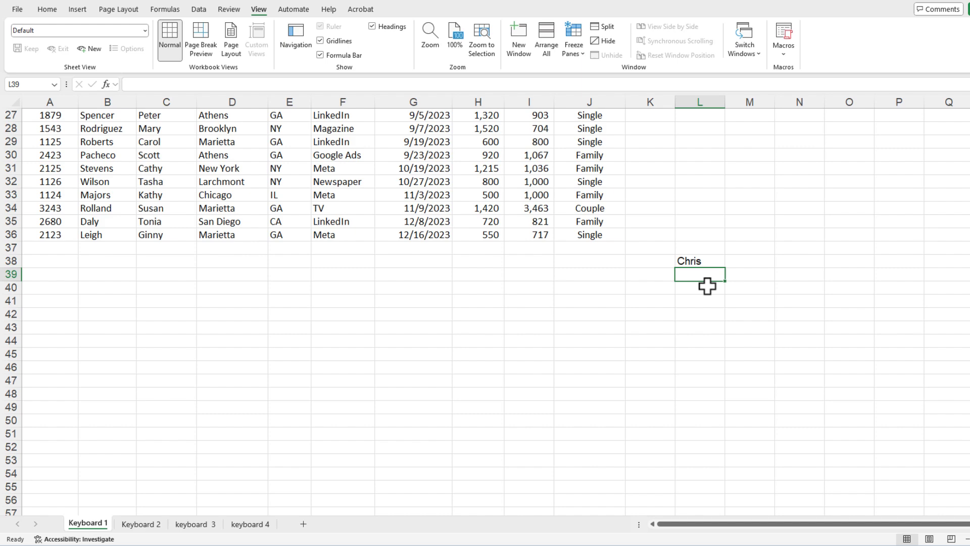
{"action": "key", "text": "ctrl+Home"}
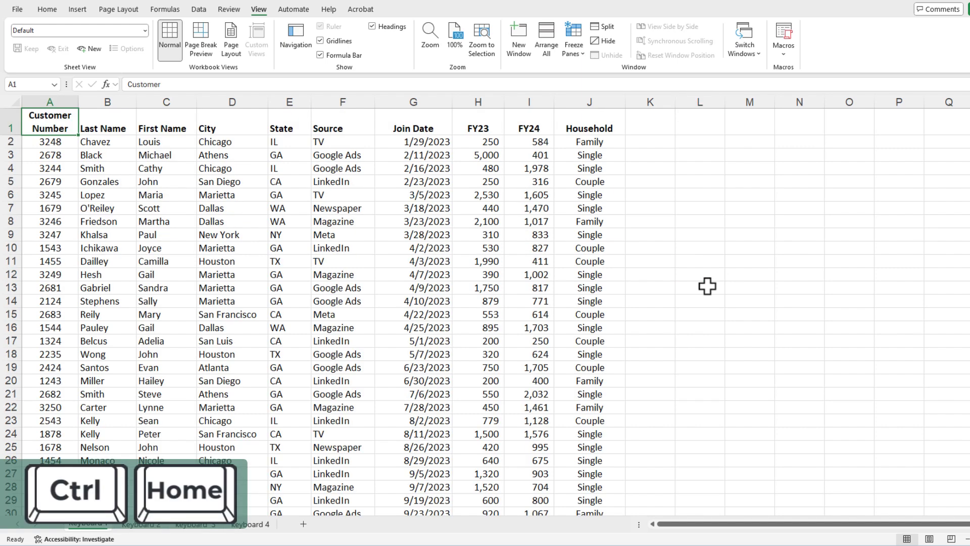
{"action": "key", "text": "ctrl+End"}
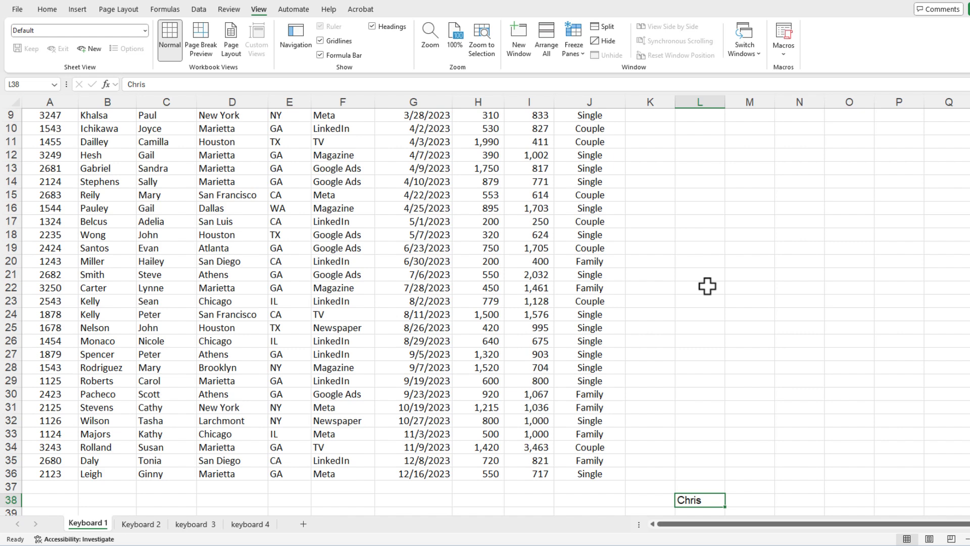
Step: Clear 'Chris' from L38, save the workbook, and confirm the last used cell is J36
{"action": "key", "text": "Delete"}
{"action": "key", "text": "ctrl+Home"}
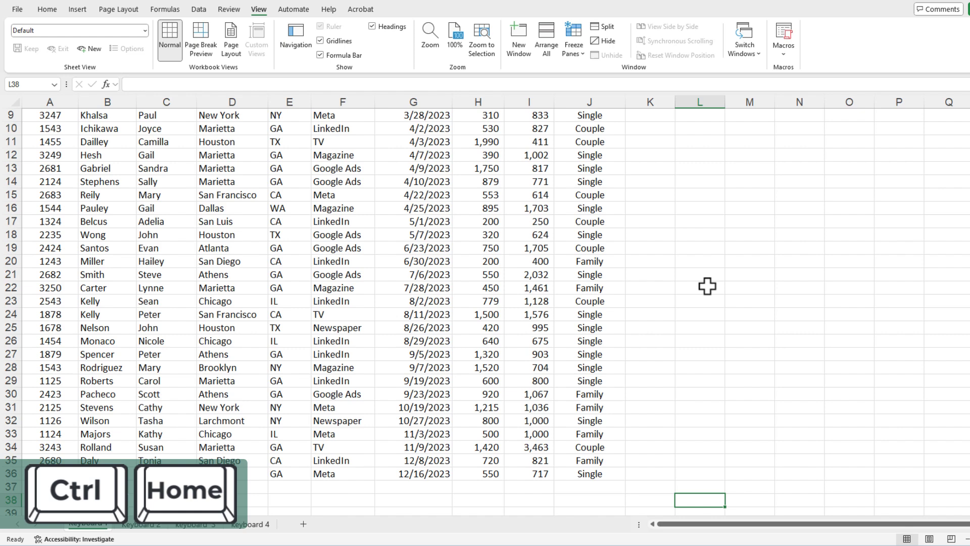
{"action": "key", "text": "ctrl+Home"}
{"action": "key", "text": "ctrl+End"}
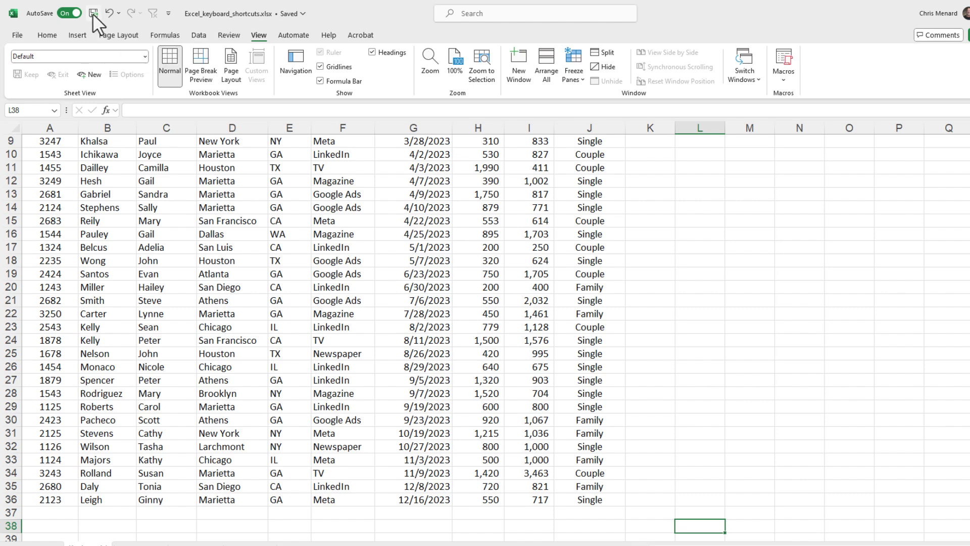
{"action": "key", "text": "ctrl+s"}
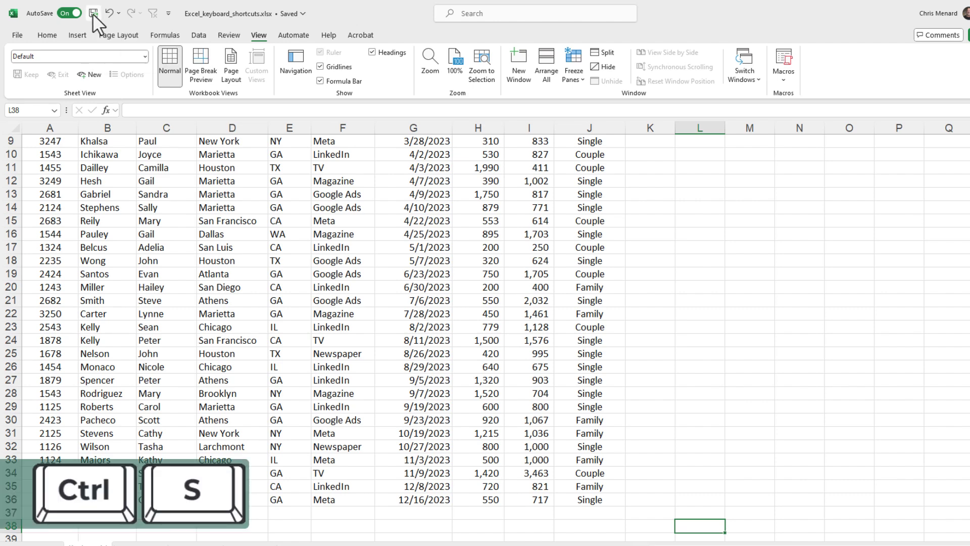
{"action": "key", "text": "ctrl+Home"}
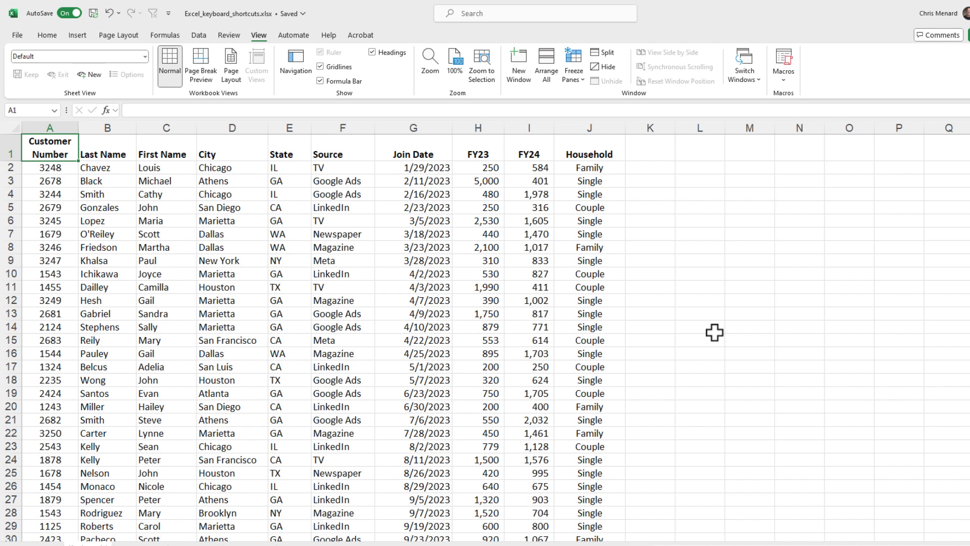
{"action": "key", "text": "ctrl+End"}
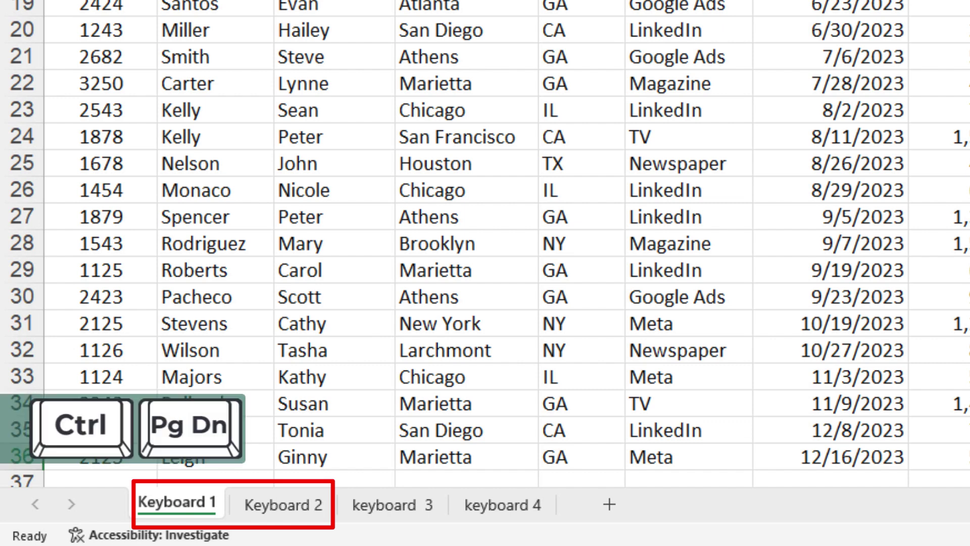
Step: Move between the Keyboard 1 and Keyboard 2 sheets, ending at A2 on Keyboard 2
{"action": "key", "text": "ctrl+Page_Down"}
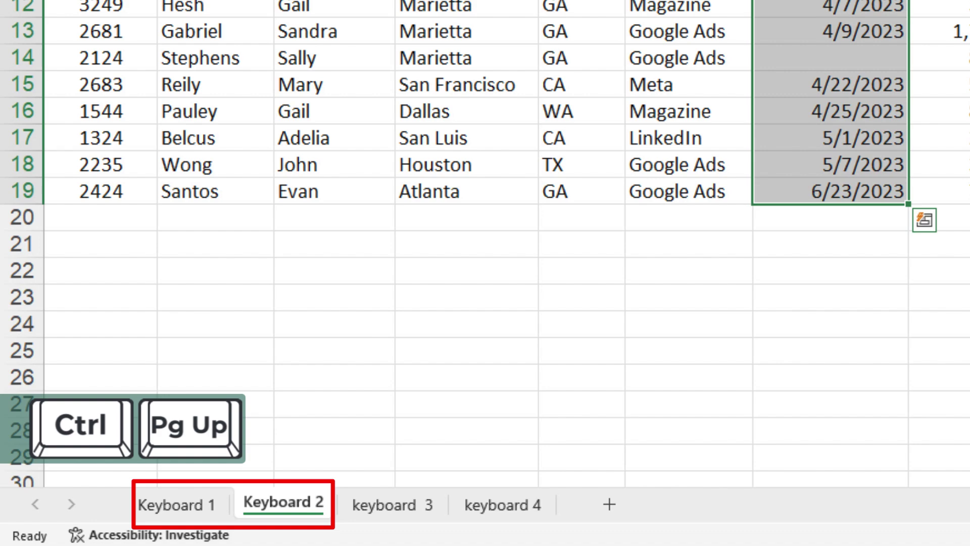
{"action": "key", "text": "ctrl+Page_Up"}
{"action": "key", "text": "ctrl+Page_Down"}
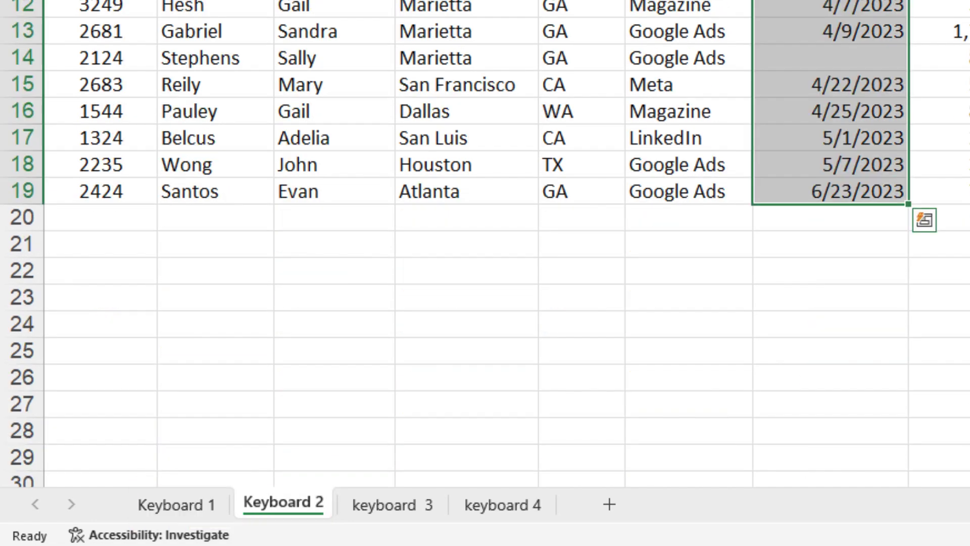
{"action": "key", "text": "ctrl+Home"}
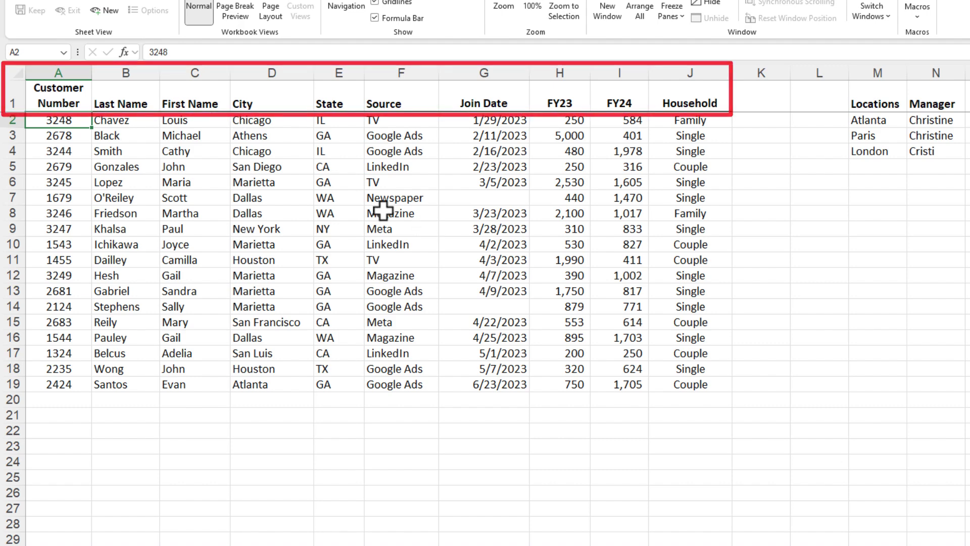
Step: Unfreeze the panes with row 2 selected
{"action": "left_click", "coordinate": [12, 121]}
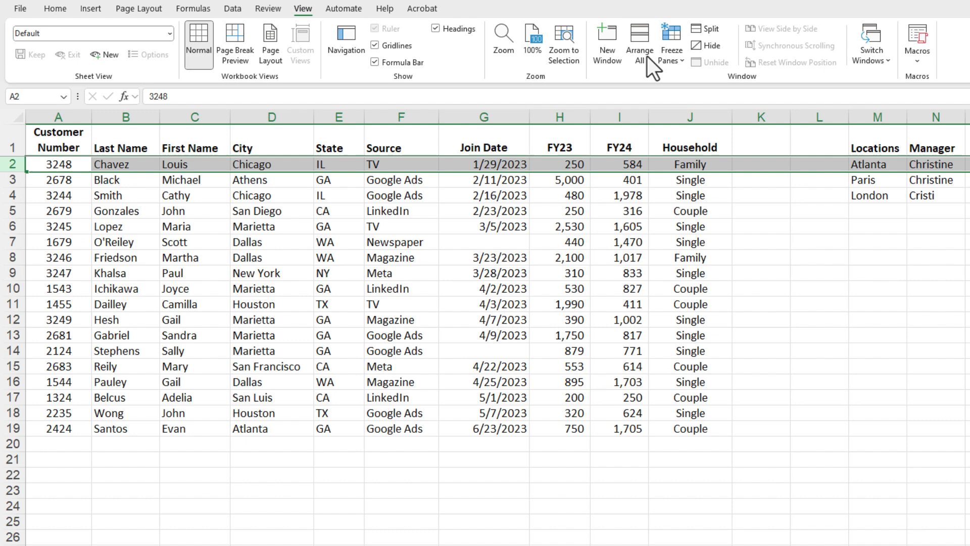
{"action": "left_click", "coordinate": [672, 54]}
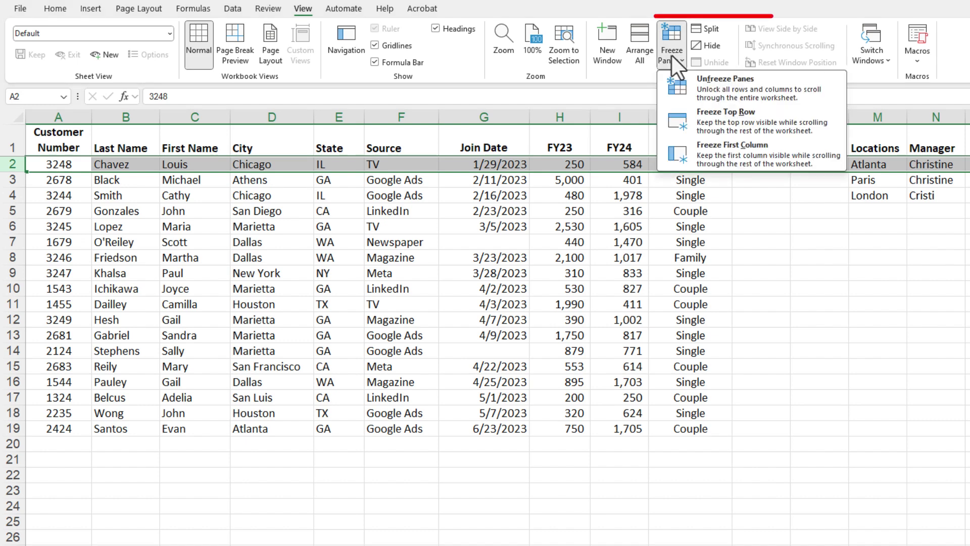
{"action": "left_click", "coordinate": [712, 90]}
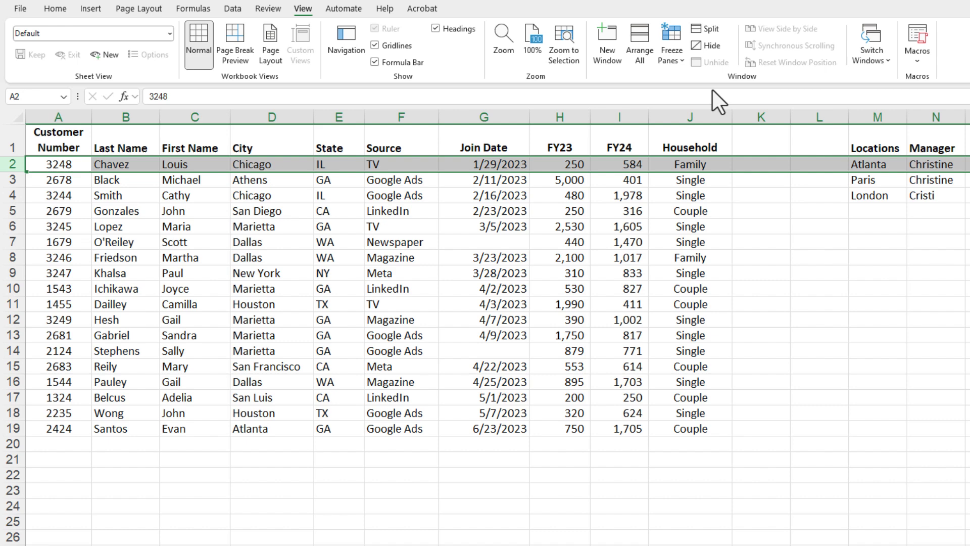
Step: Test navigation by jumping from A1 to the last used cell, N19
{"action": "left_click", "coordinate": [338, 198]}
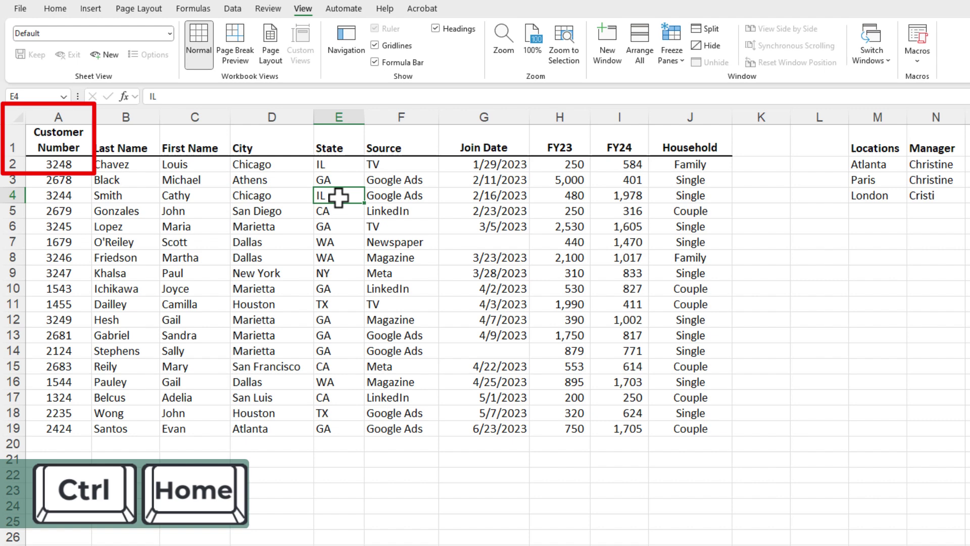
{"action": "key", "text": "ctrl+Home"}
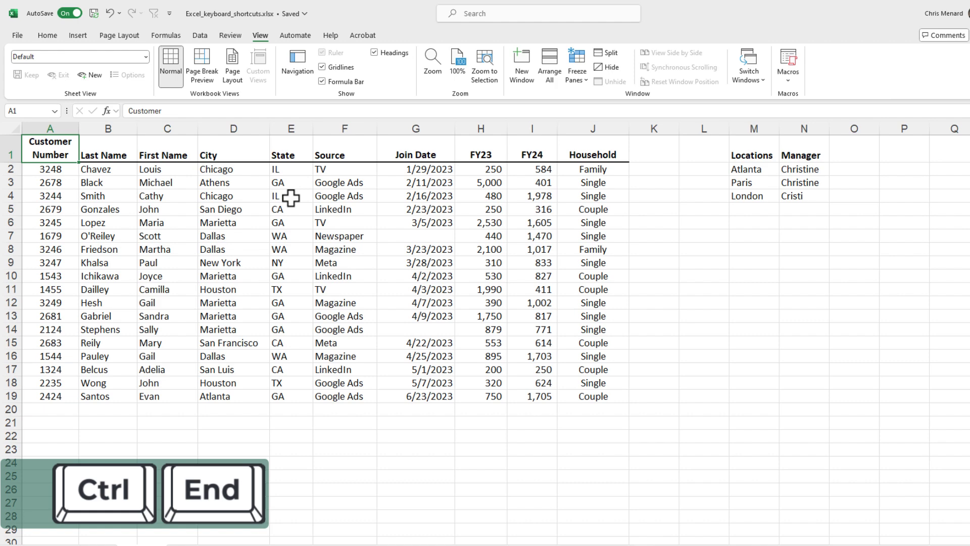
{"action": "key", "text": "ctrl+End"}
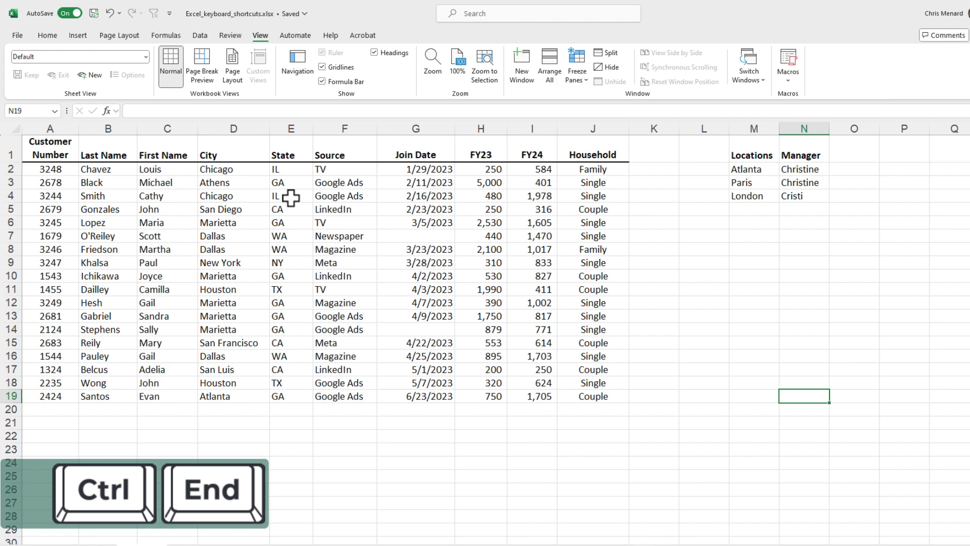
Step: Move from A1 along the header row to the Join Date heading, G1
{"action": "key", "text": "ctrl+Home"}
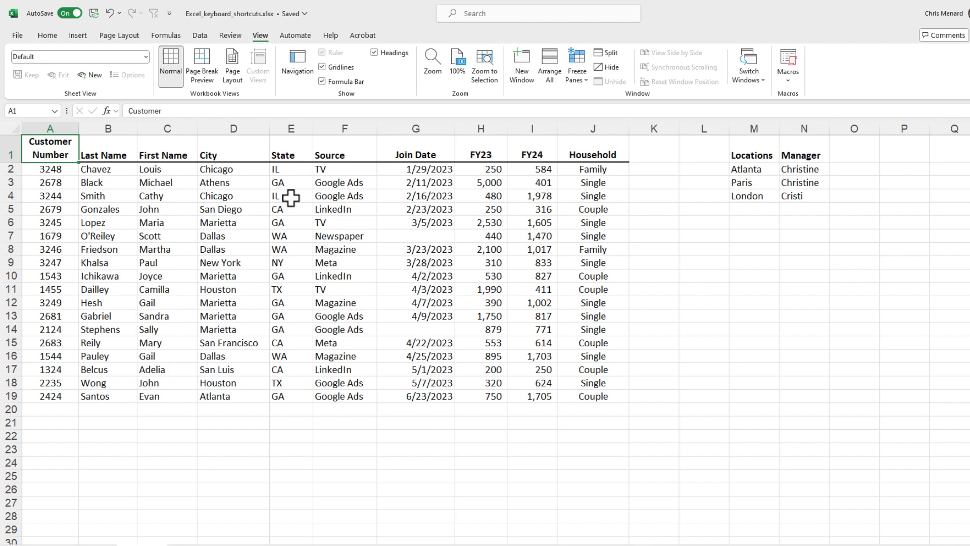
{"action": "key", "text": "Right"}
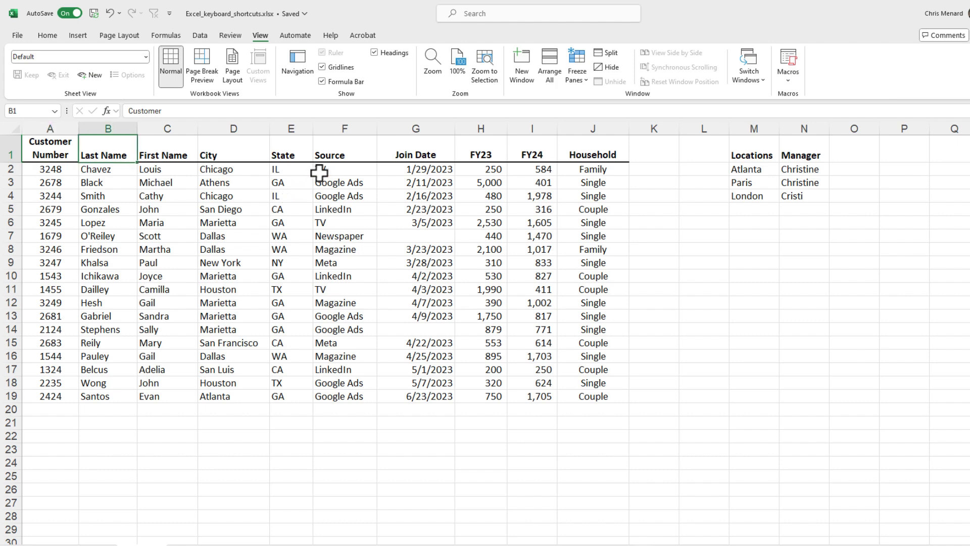
{"action": "key", "text": "Right"}
{"action": "key", "text": "Right"}
{"action": "key", "text": "Right"}
{"action": "key", "text": "Right"}
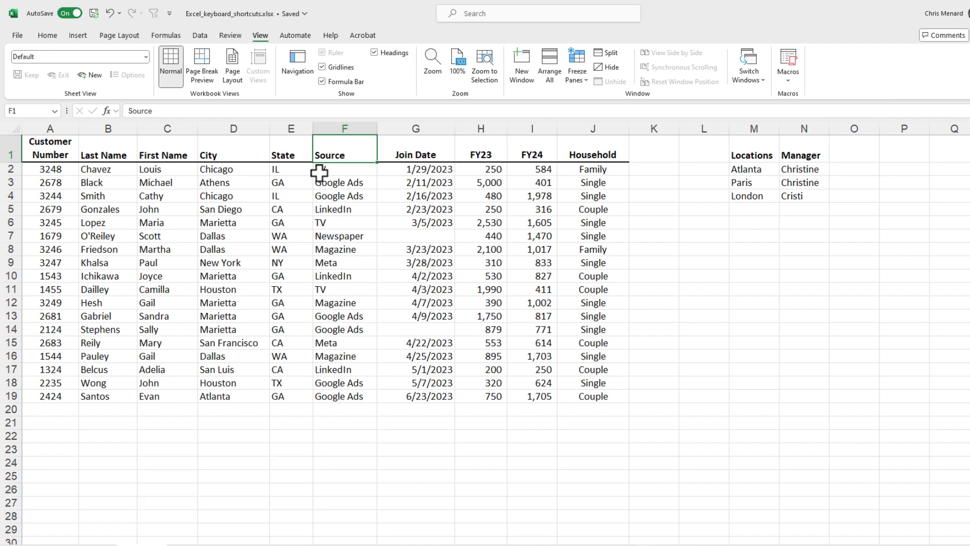
{"action": "key", "text": "Right"}
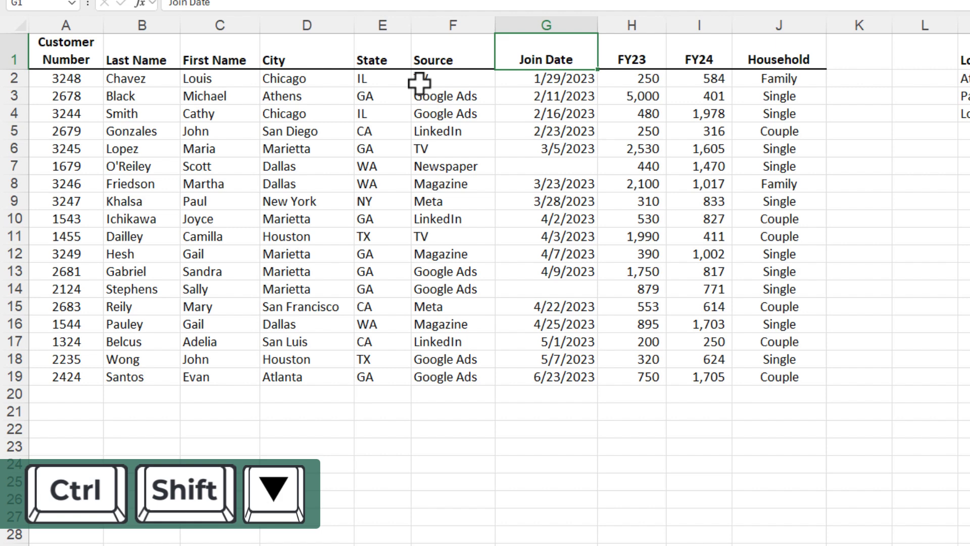
Step: Extend the selection from G1 past blank cells G7 and G14 down to G19
{"action": "key", "text": "ctrl+shift+Down"}
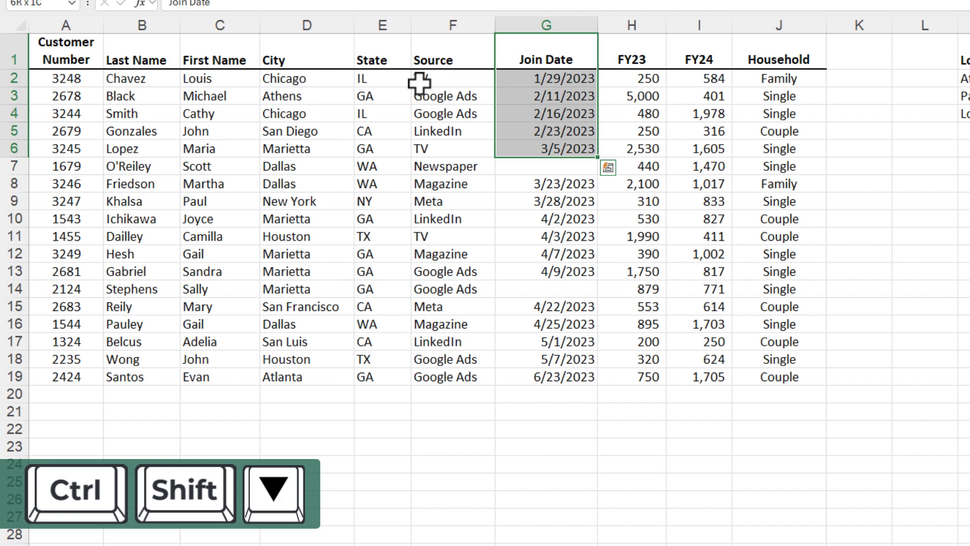
{"action": "key", "text": "ctrl+shift+Down"}
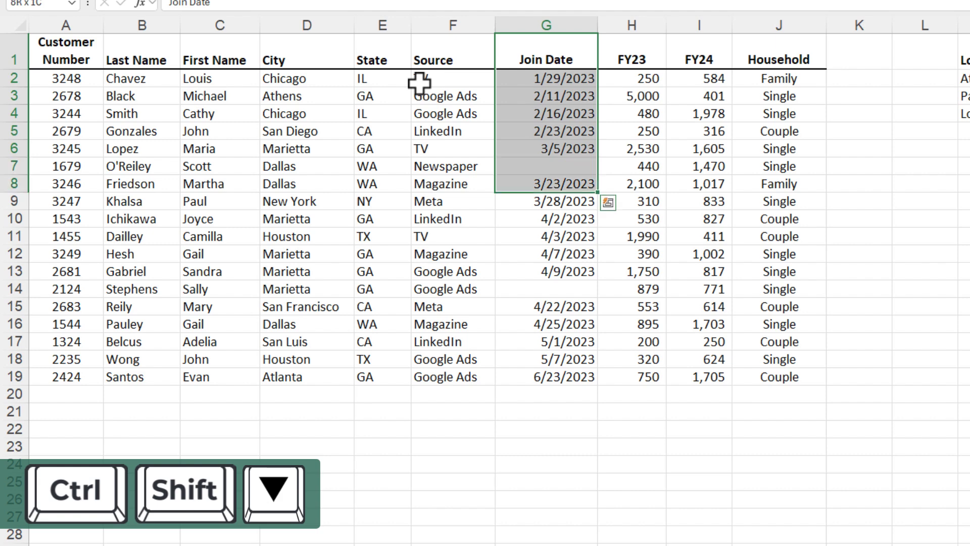
{"action": "key", "text": "ctrl+shift+Down"}
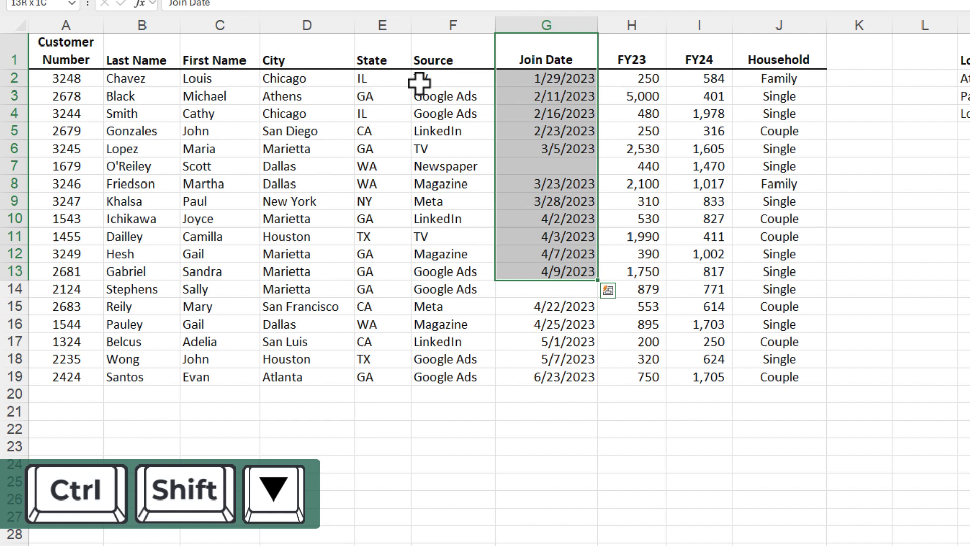
{"action": "key", "text": "ctrl+shift+Down"}
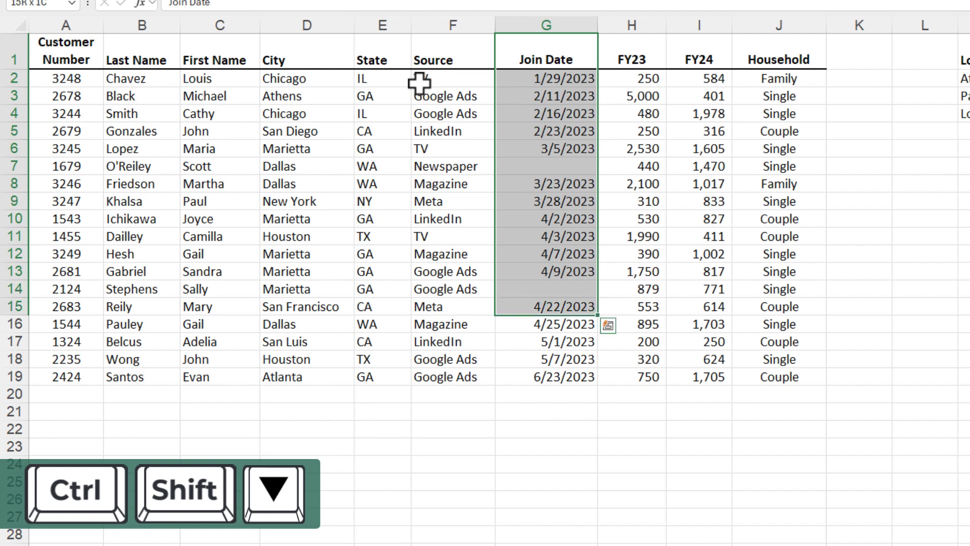
{"action": "key", "text": "ctrl+shift+Down"}
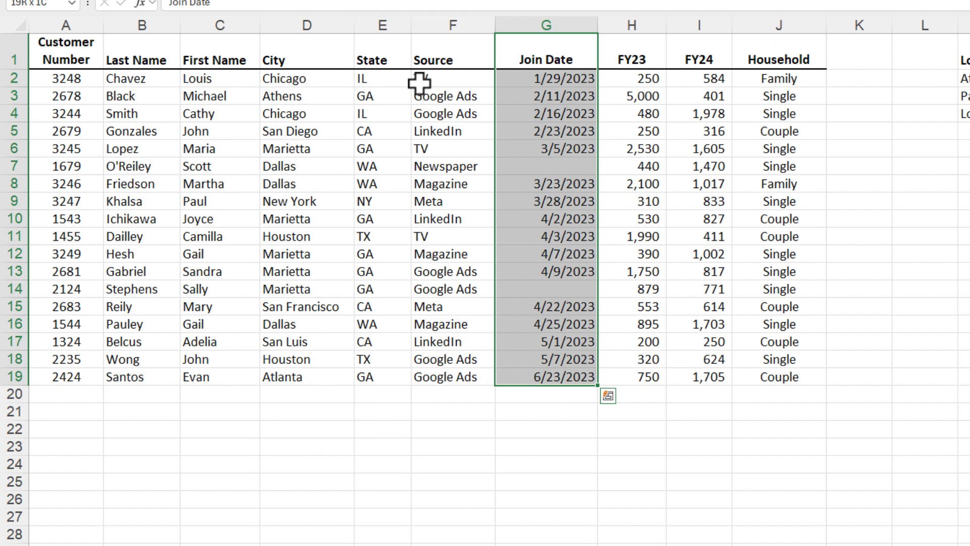
{"action": "key", "text": "Left"}
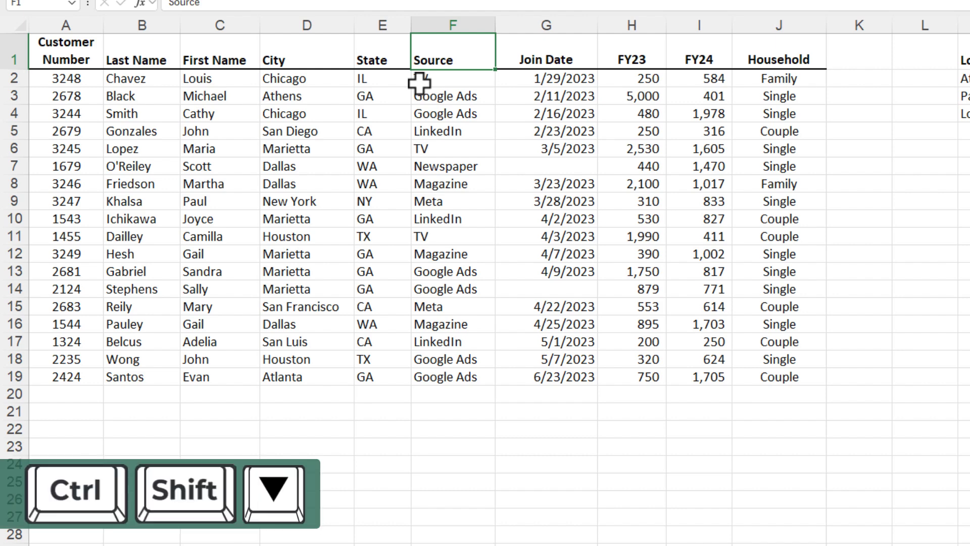
{"action": "key", "text": "ctrl+shift+Down"}
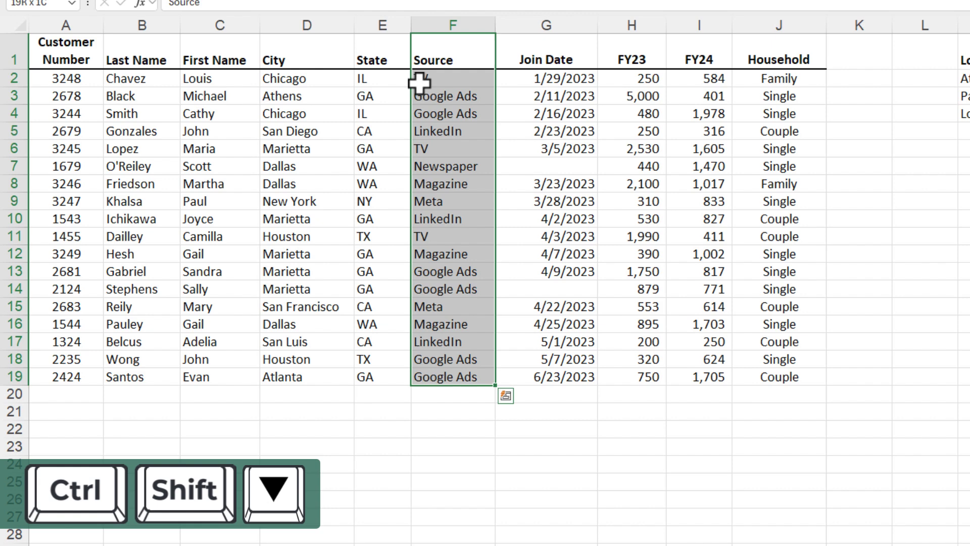
{"action": "key", "text": "shift+Right"}
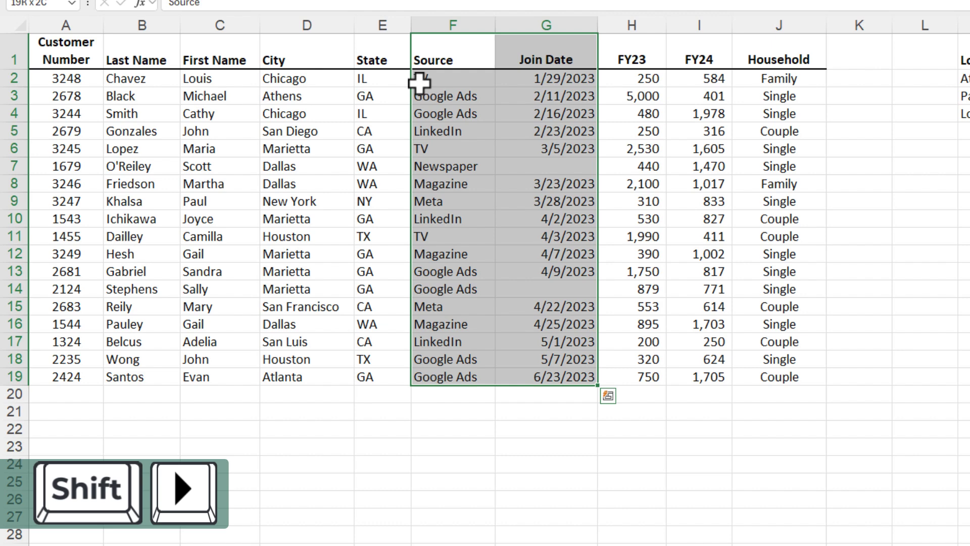
{"action": "key", "text": "Tab"}
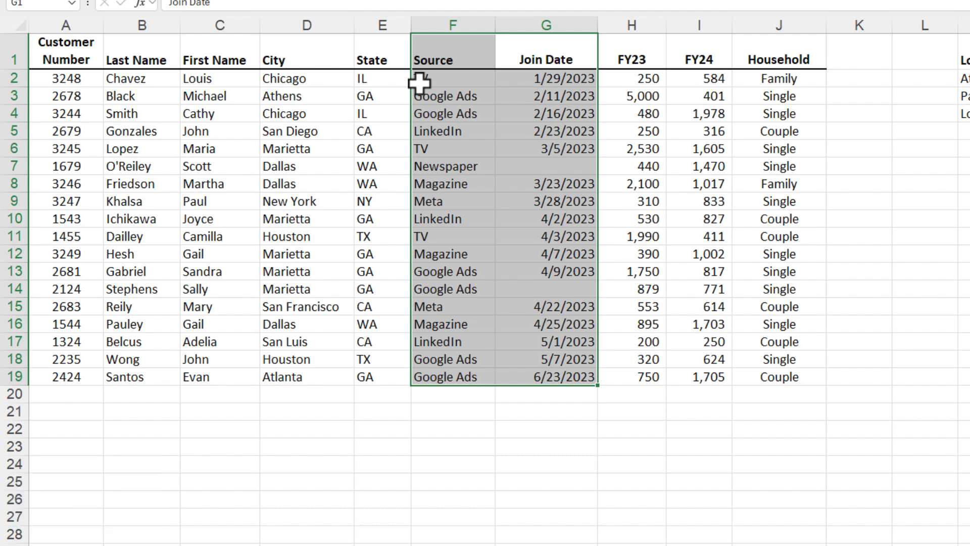
{"action": "key", "text": "shift+Right"}
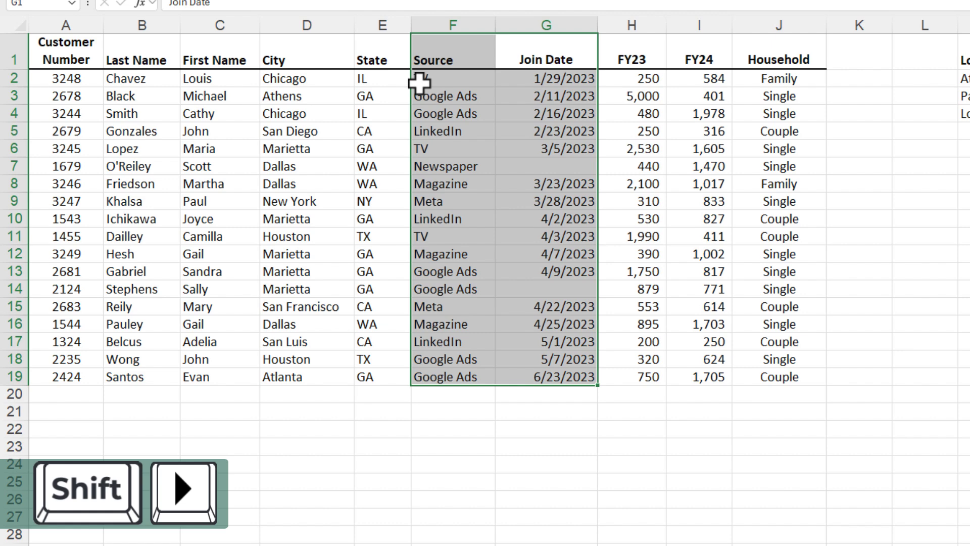
{"action": "key", "text": "shift+Right"}
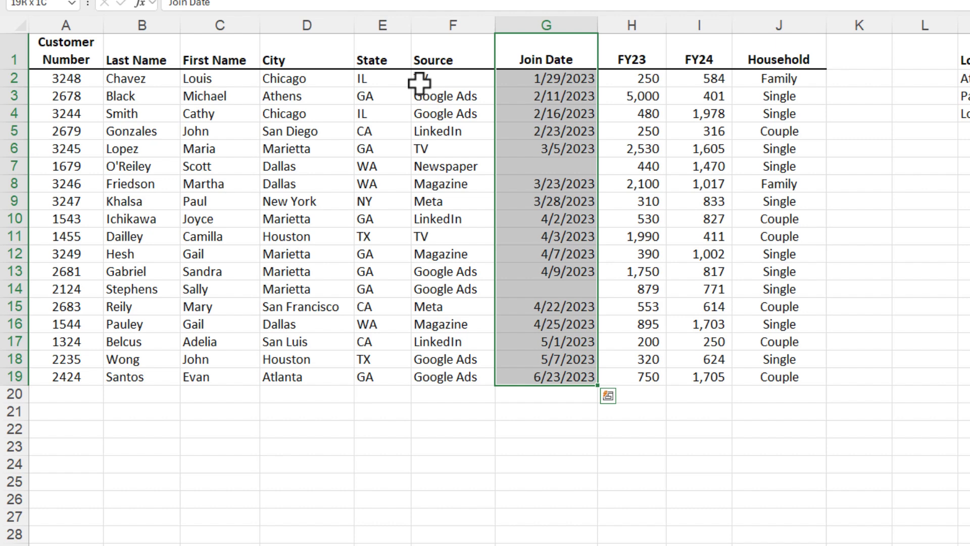
Step: Select the Source and Join Date columns together, then narrow to G1:G19
{"action": "key", "text": "Left"}
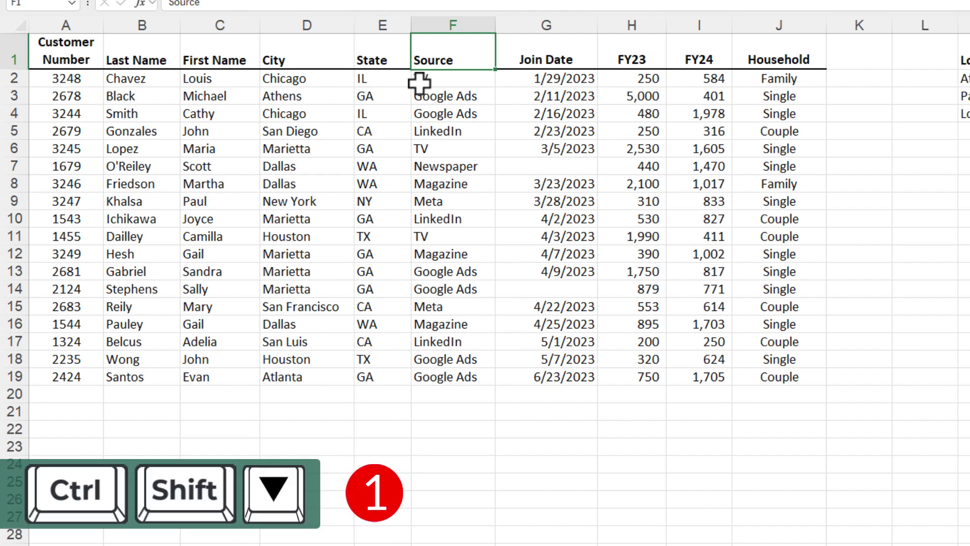
{"action": "key", "text": "ctrl+shift+Down"}
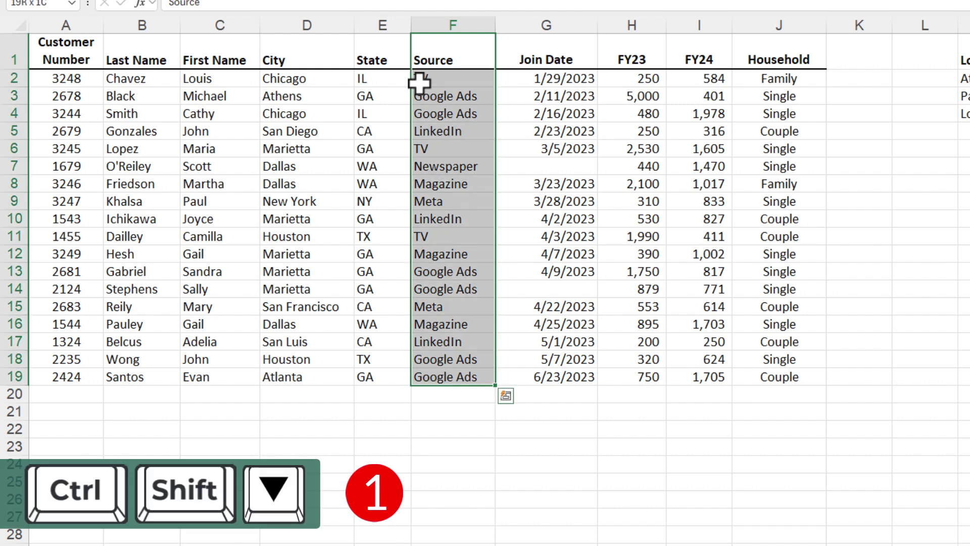
{"action": "key", "text": "shift+Right"}
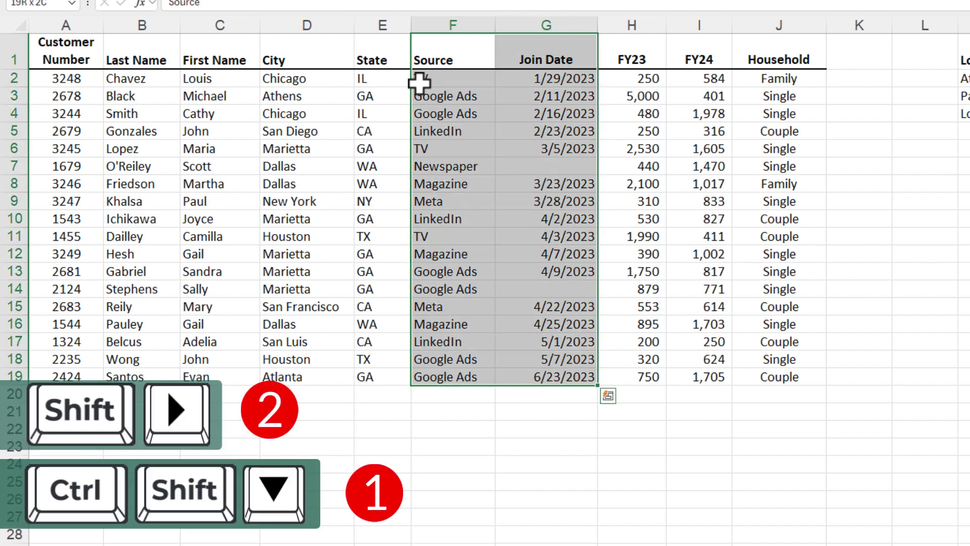
{"action": "key", "text": "Tab"}
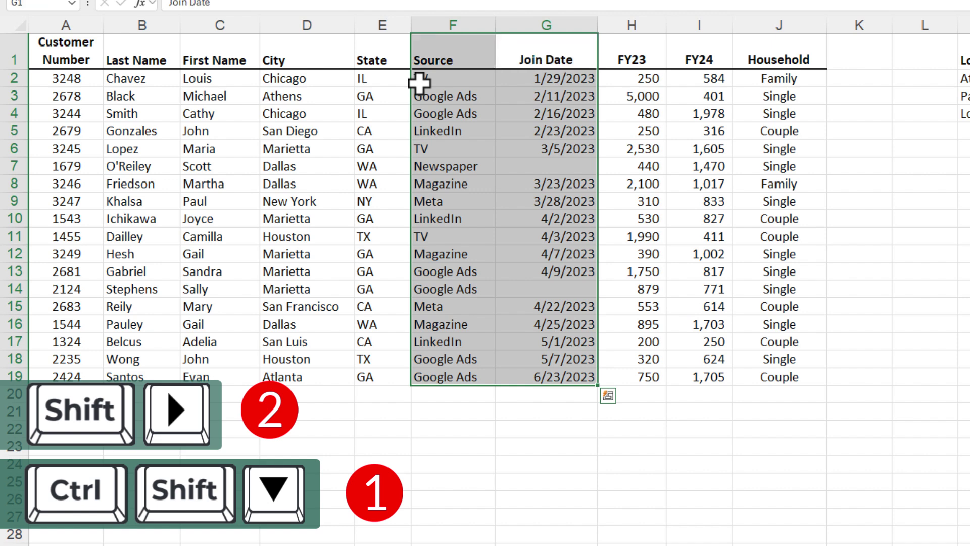
{"action": "key", "text": "shift+Right"}
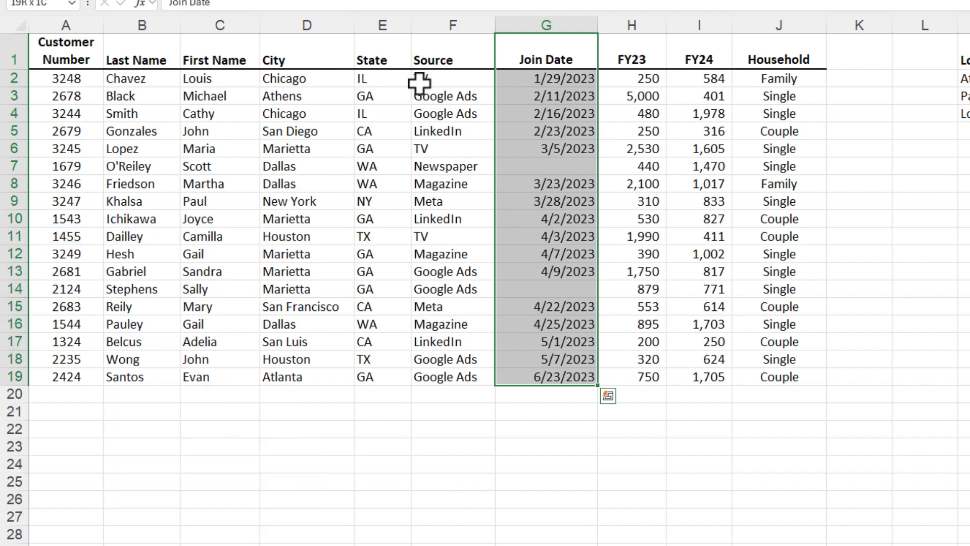
Step: Select the whole customer range A1:J19 with Ctrl+A, then deselect at M3
{"action": "key", "text": "ctrl+Home"}
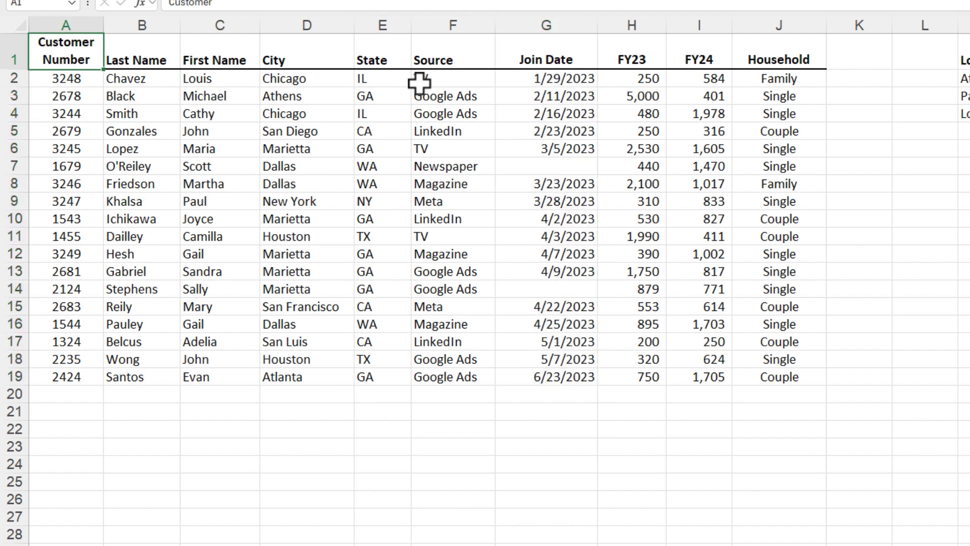
{"action": "key", "text": "ctrl+a"}
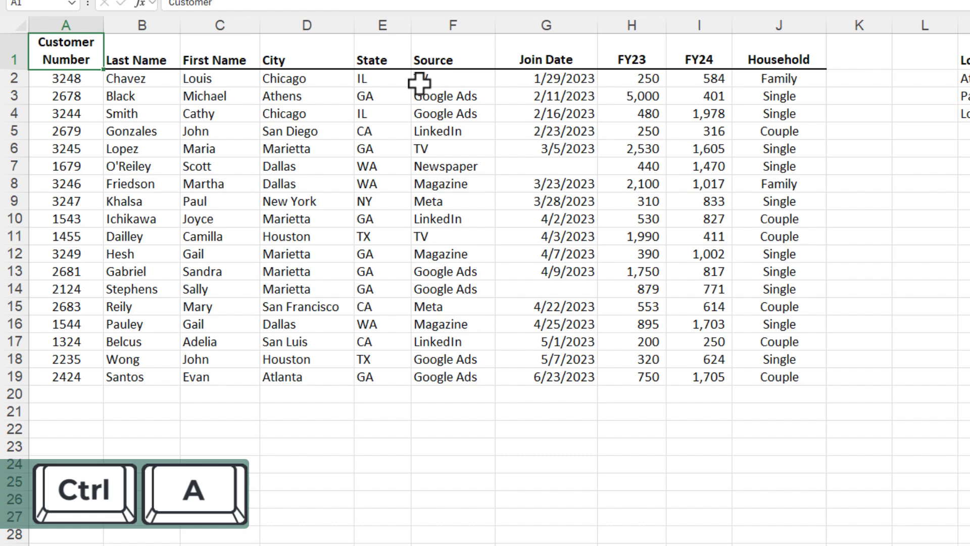
{"action": "key", "text": "ctrl+a"}
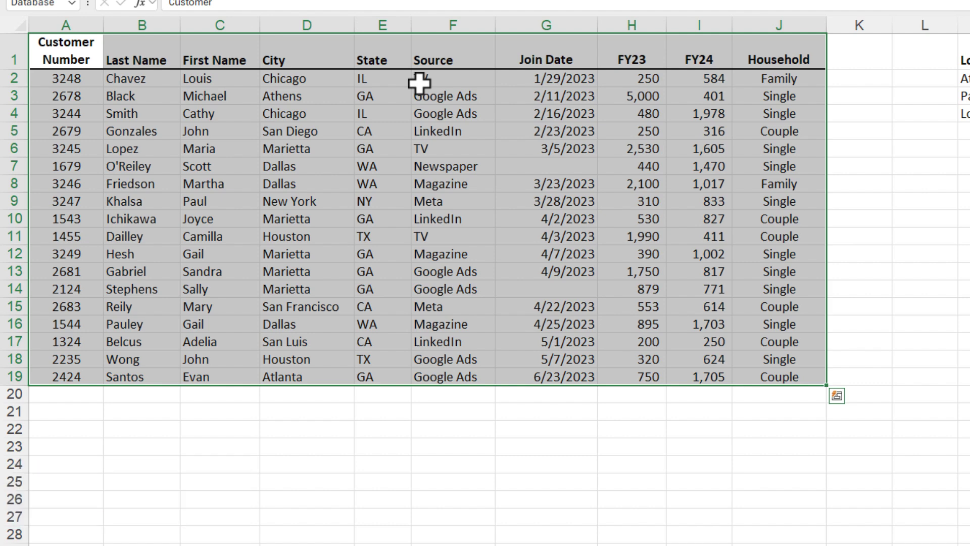
{"action": "left_click", "coordinate": [964, 95]}
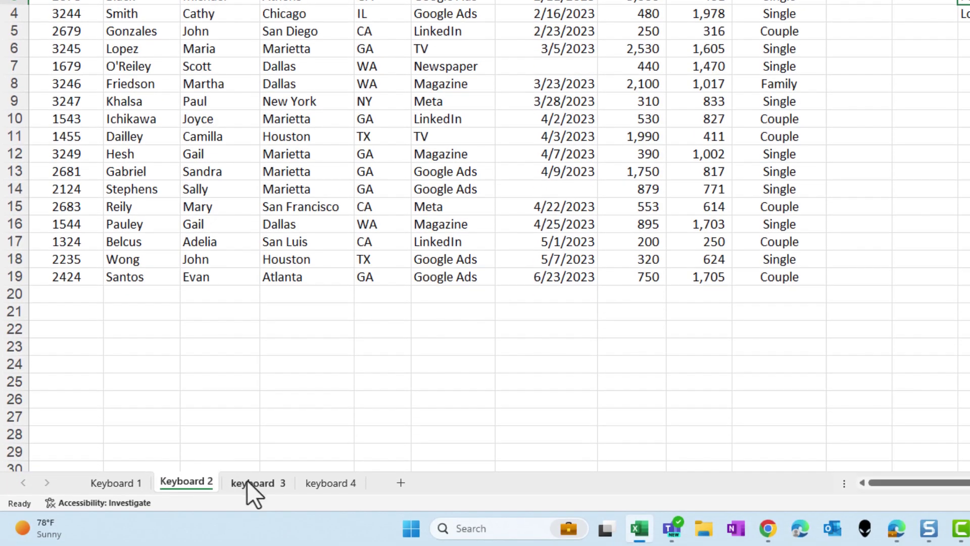
Step: Convert the keyboard 3 customer data into a table with headers
{"action": "left_click", "coordinate": [254, 482]}
{"action": "left_click", "coordinate": [455, 186]}
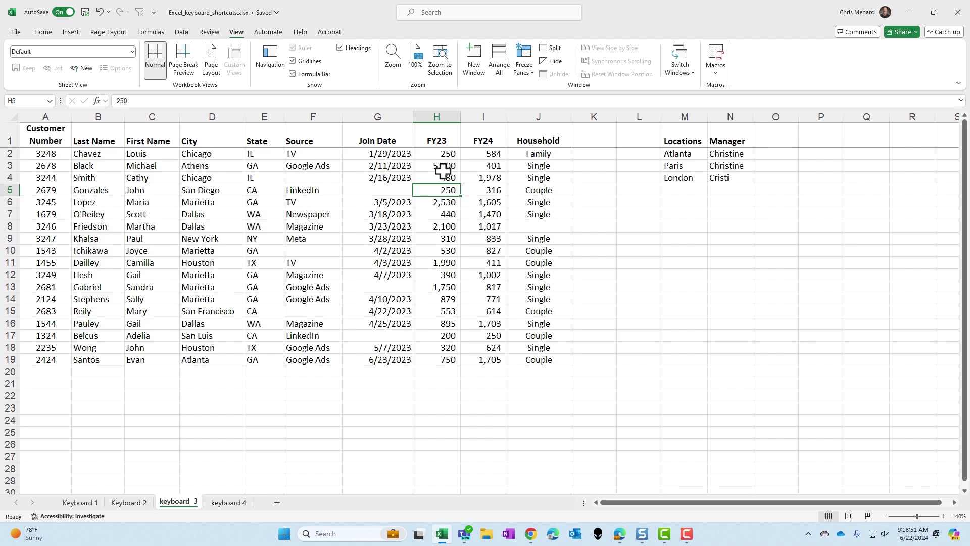
{"action": "left_click", "coordinate": [444, 168]}
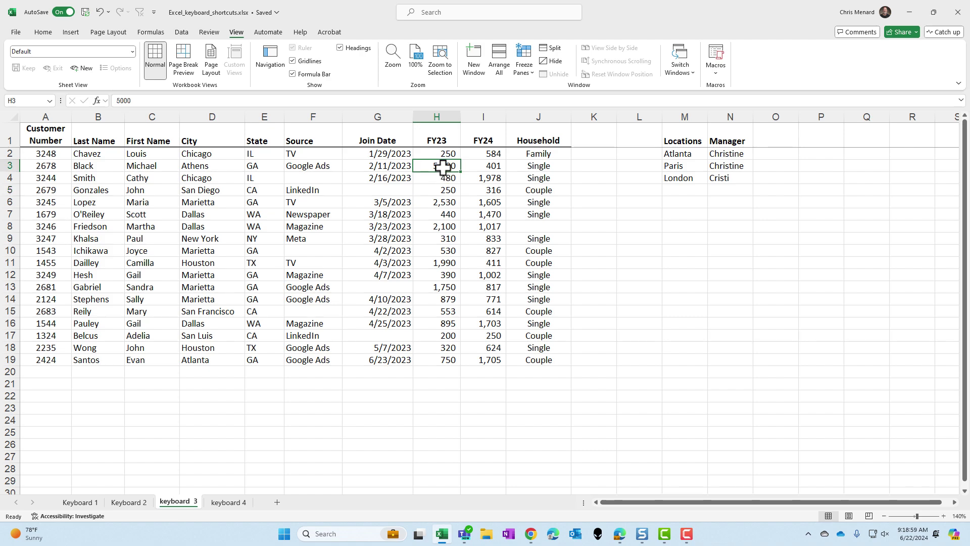
{"action": "key", "text": "ctrl+t"}
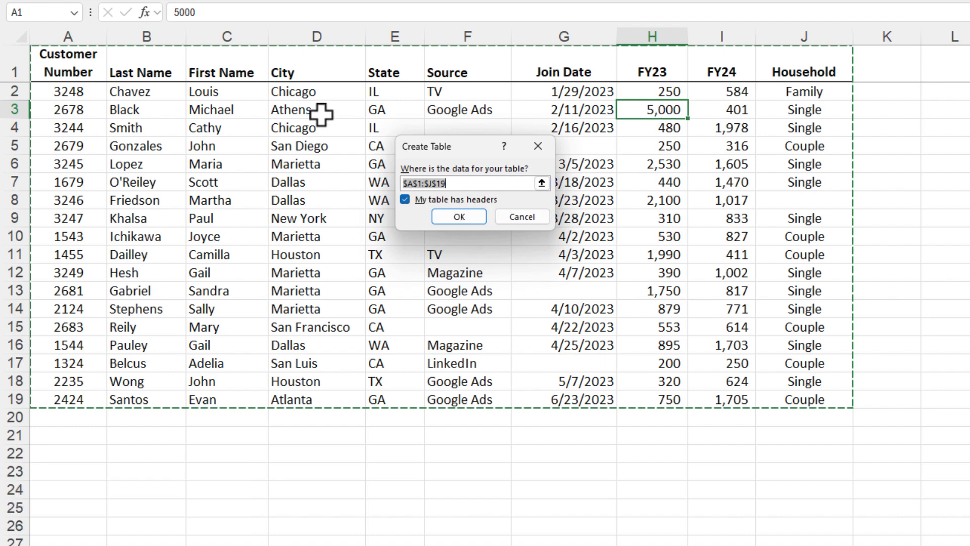
{"action": "left_click", "coordinate": [459, 217]}
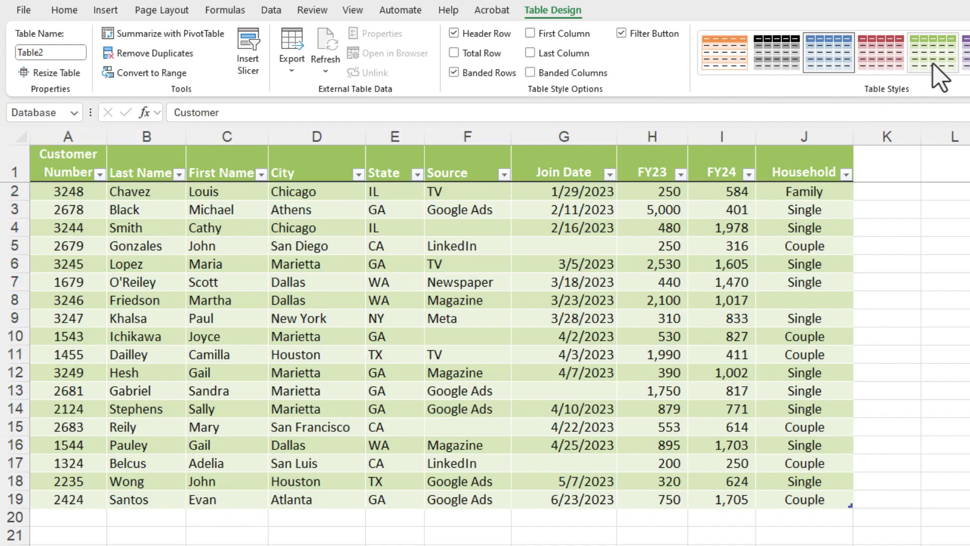
Step: Set the table style to None, leaving cell F2 active
{"action": "left_click", "coordinate": [933, 63]}
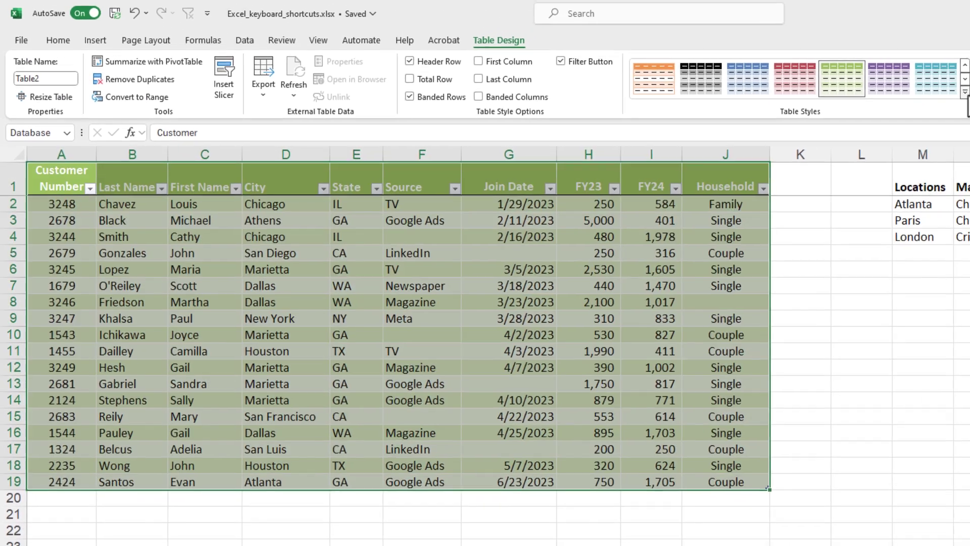
{"action": "left_click", "coordinate": [961, 106]}
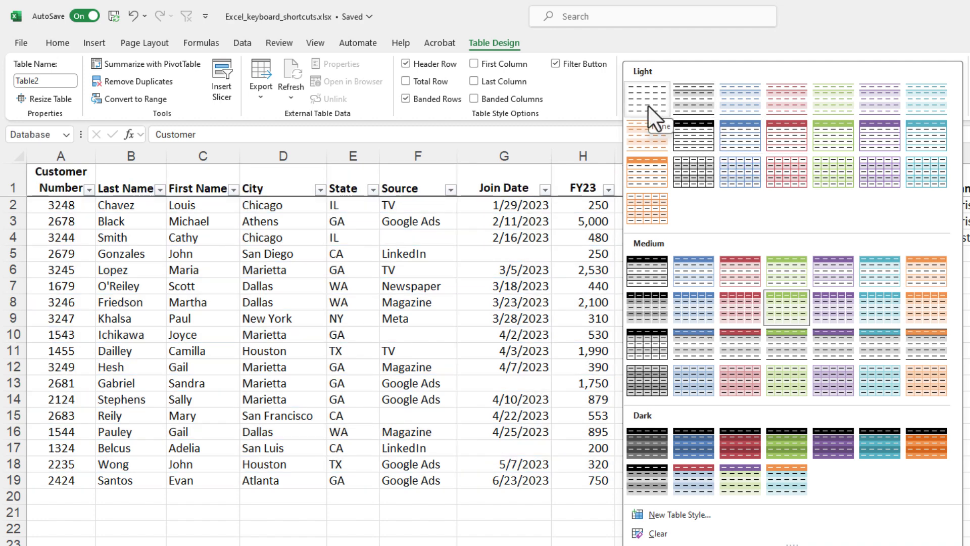
{"action": "left_click", "coordinate": [648, 105]}
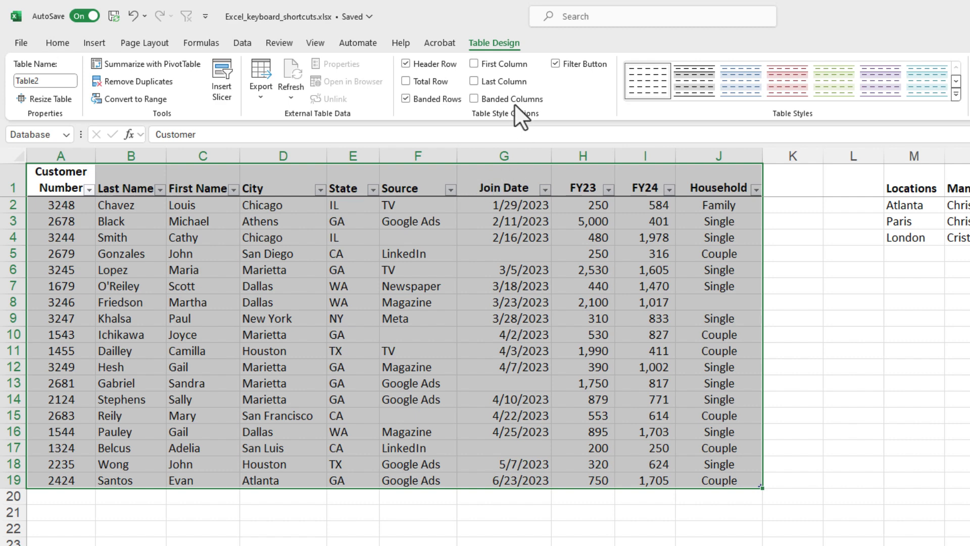
{"action": "left_click", "coordinate": [445, 206]}
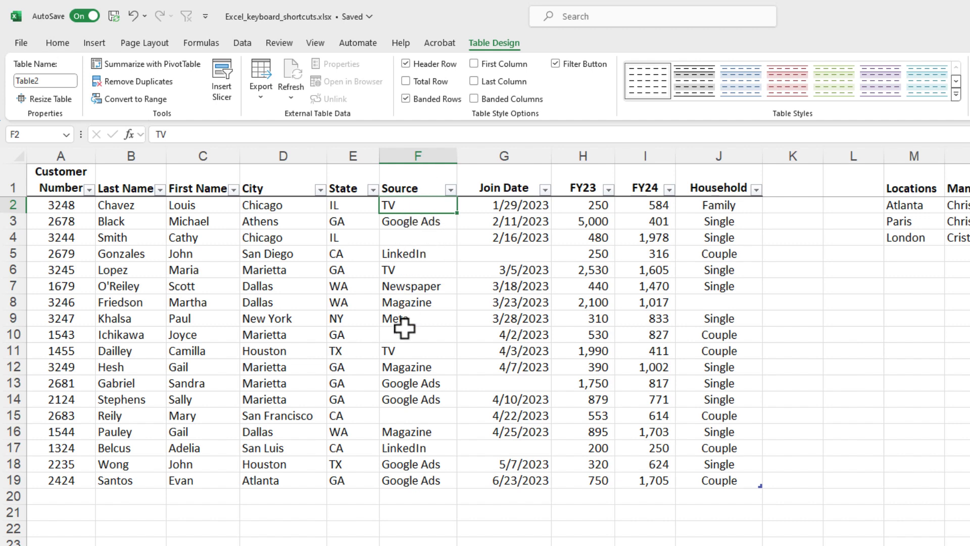
Step: Select the table's Source column data, then extend it to include the header
{"action": "left_click", "coordinate": [421, 165]}
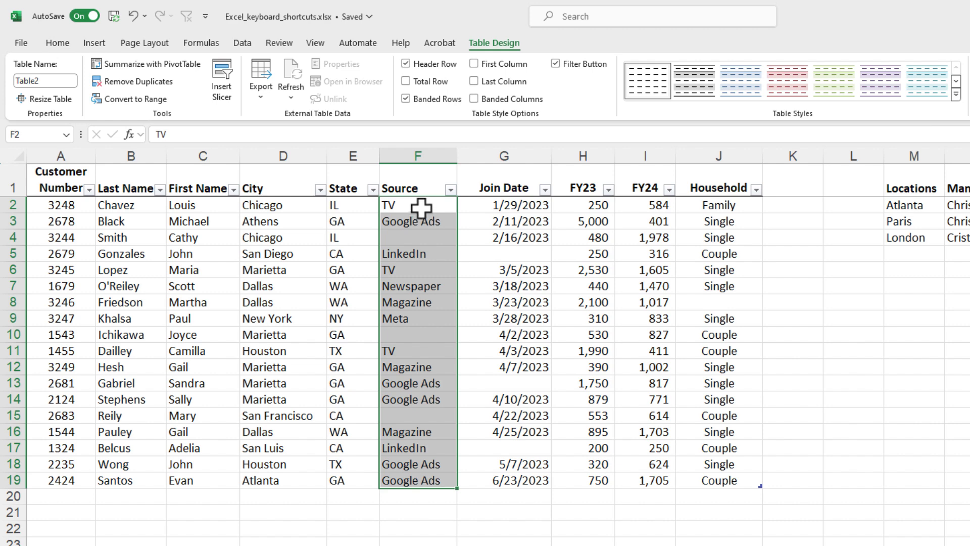
{"action": "left_click", "coordinate": [427, 205]}
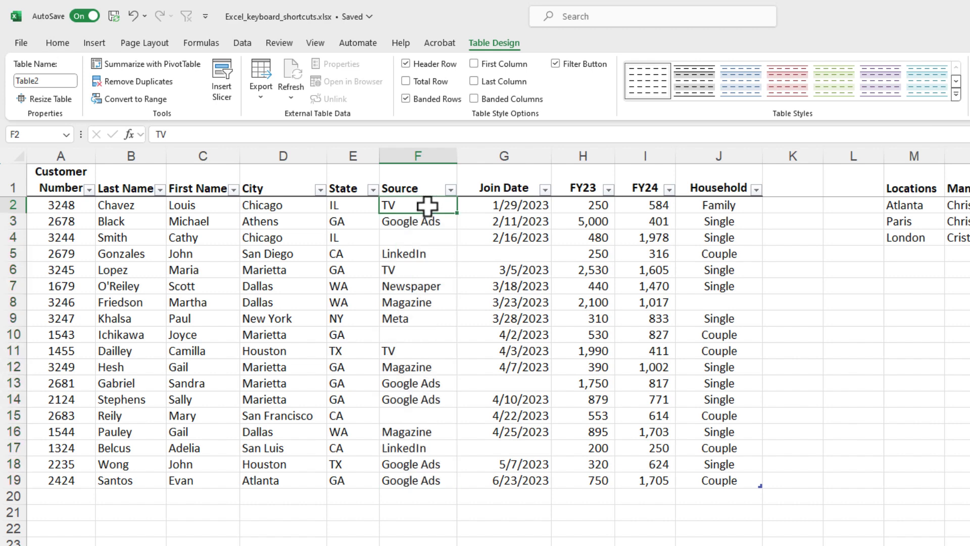
{"action": "key", "text": "ctrl+space"}
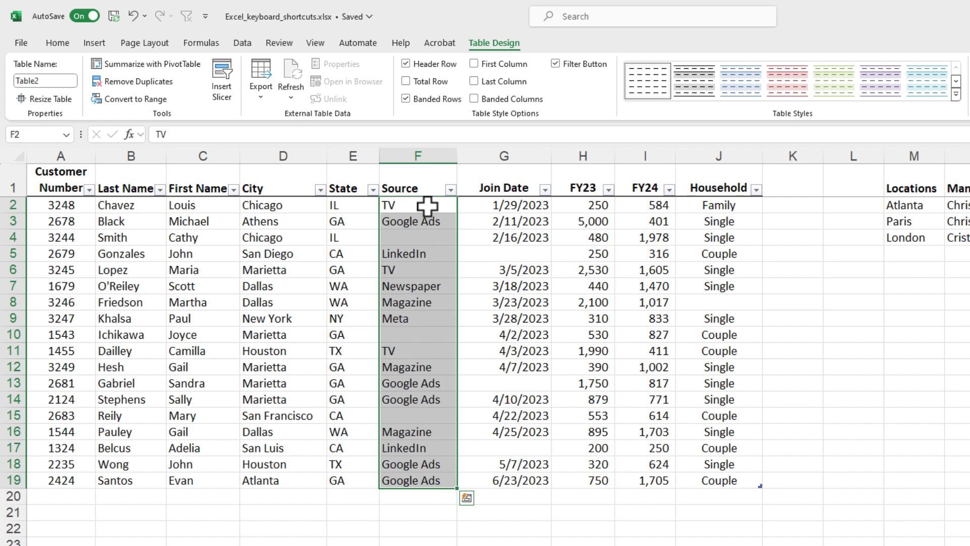
{"action": "key", "text": "ctrl+space"}
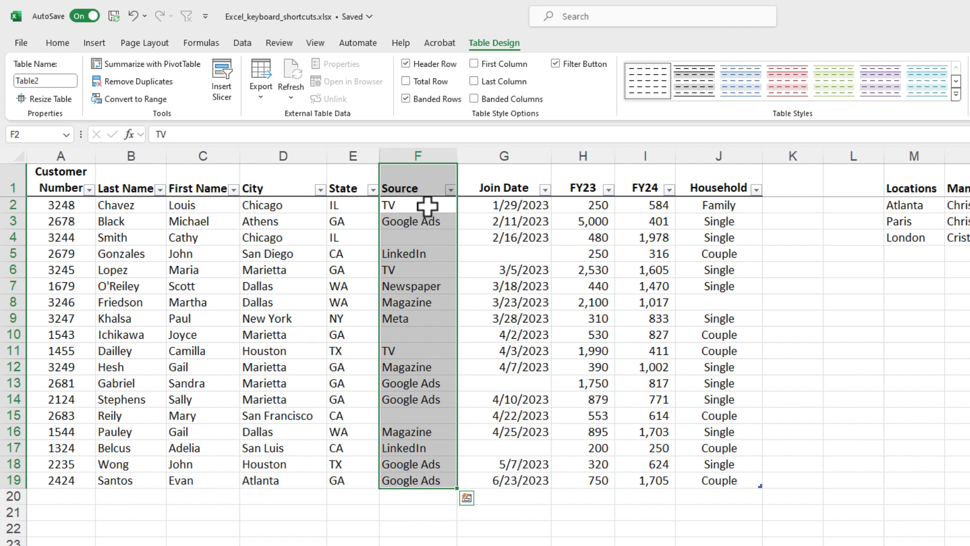
Step: Select the first customer's entire table row, then deselect back to F2
{"action": "key", "text": "Down"}
{"action": "key", "text": "Up"}
{"action": "key", "text": "Down"}
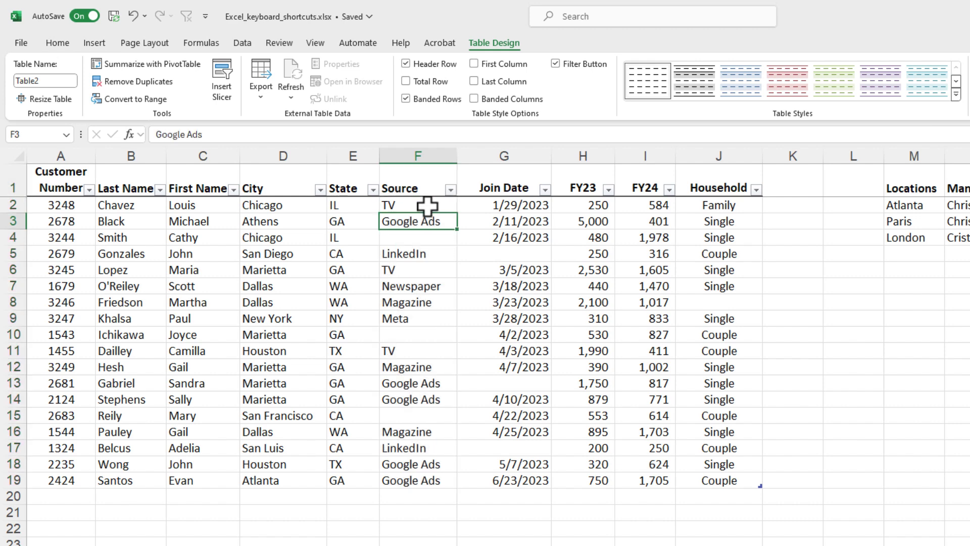
{"action": "key", "text": "Up"}
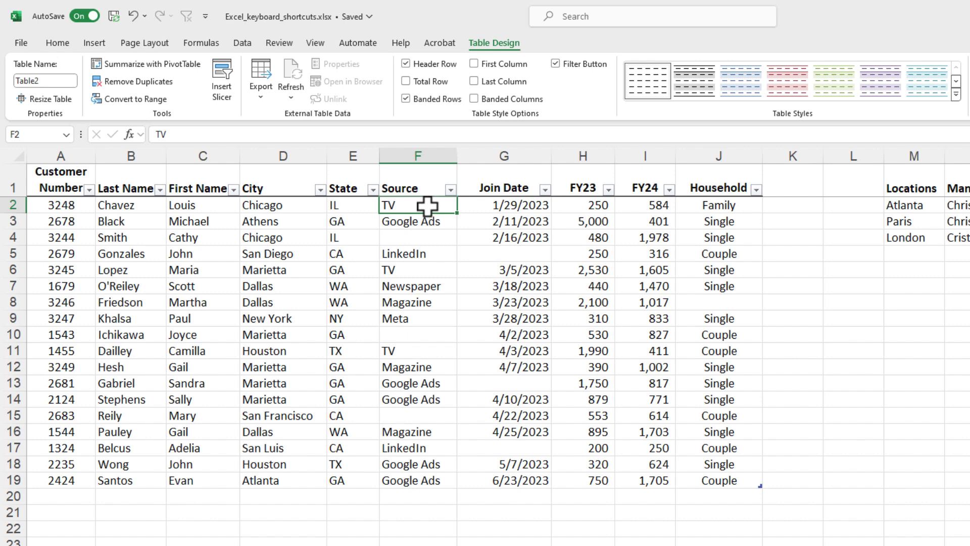
{"action": "key", "text": "shift+space"}
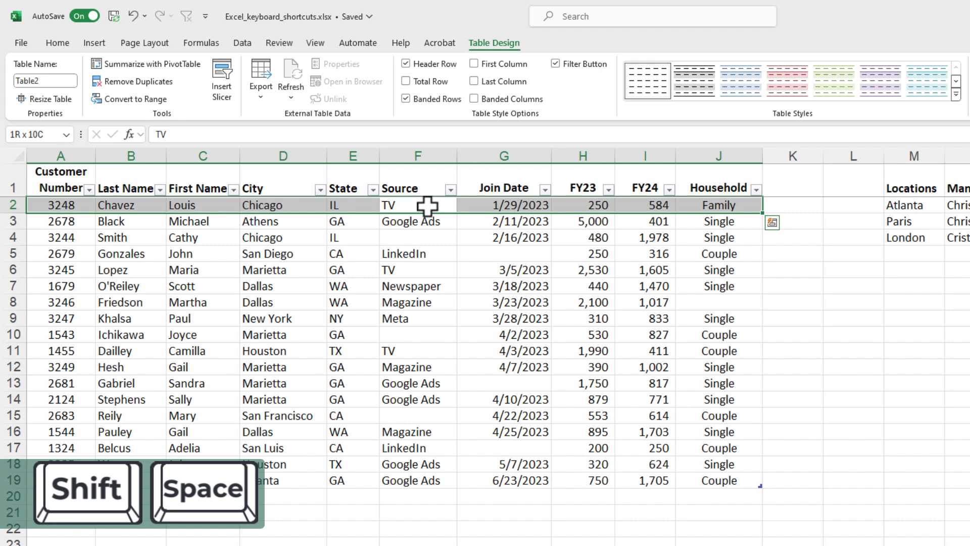
{"action": "left_click", "coordinate": [427, 206]}
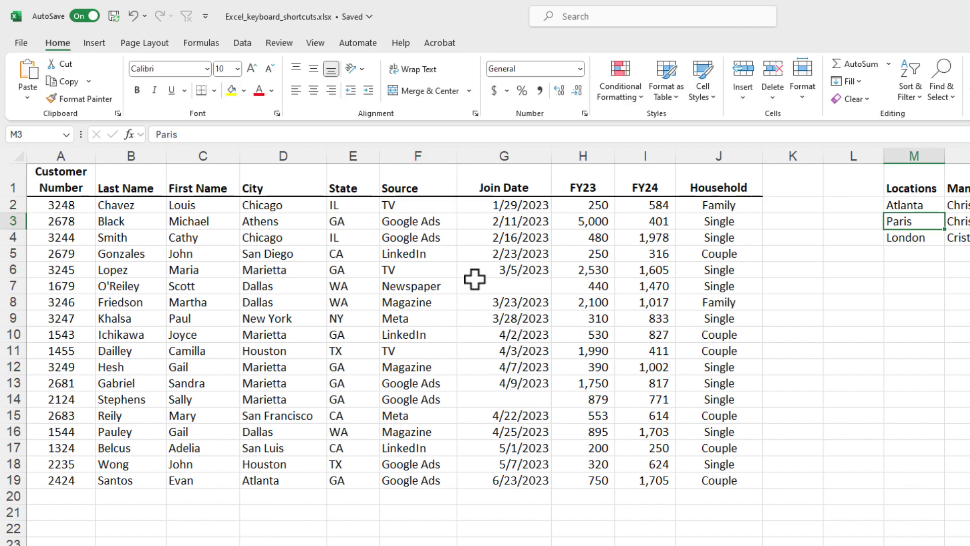
Step: Select the Join Date range G1:G19 by extending from G1 with Go To
{"action": "left_click", "coordinate": [514, 188]}
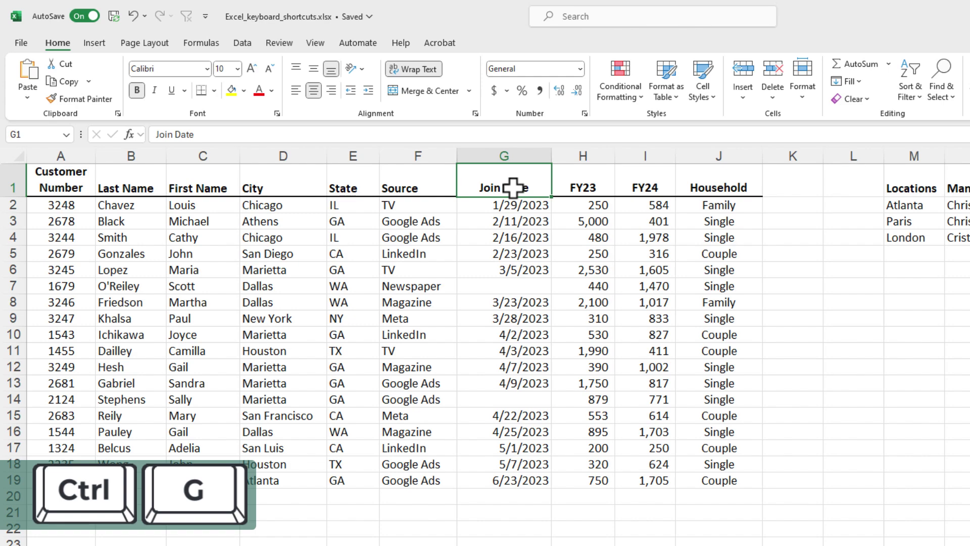
{"action": "key", "text": "ctrl+g"}
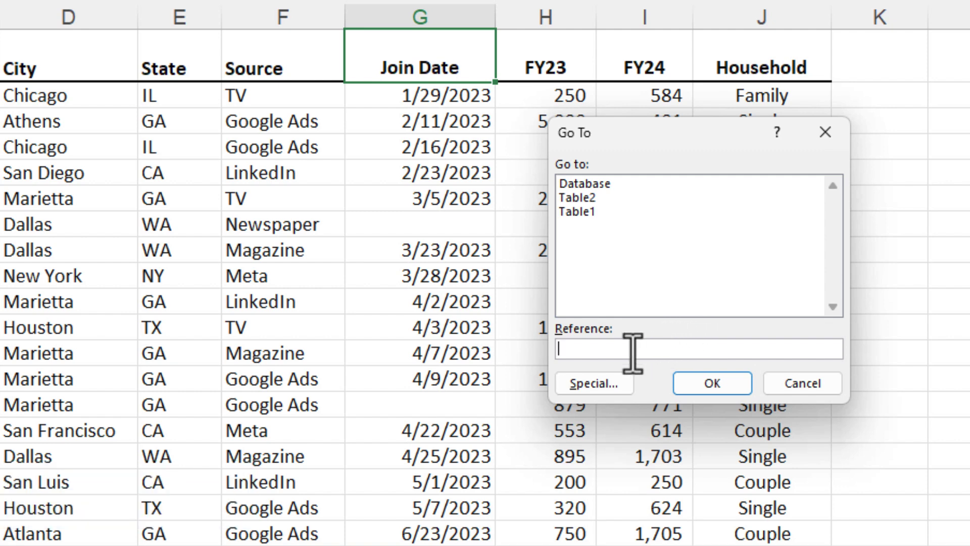
{"action": "type", "text": "g"}
{"action": "type", "text": "19"}
{"action": "key", "text": "shift+Return"}
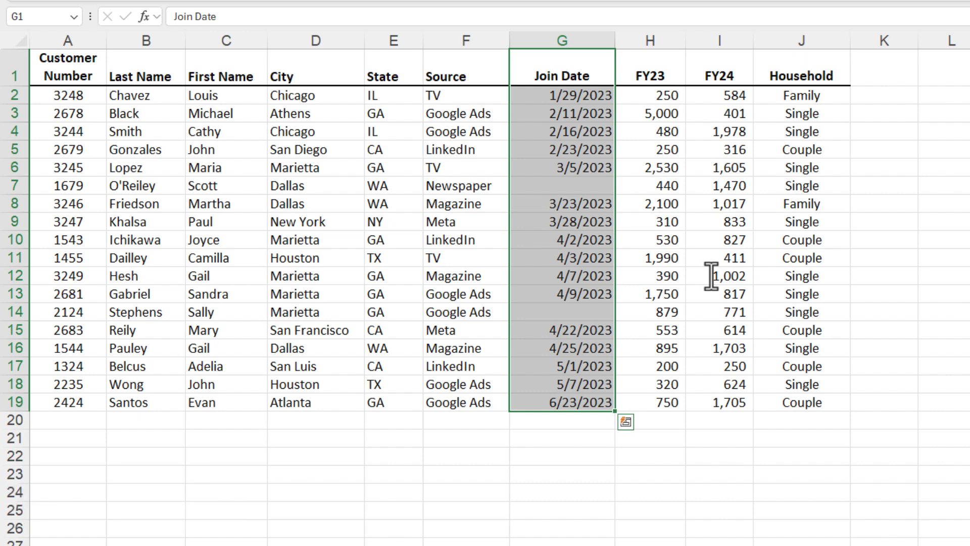
Step: Open the Find & Select dropdown showing Find, Replace and Go To
{"action": "key", "text": "F5"}
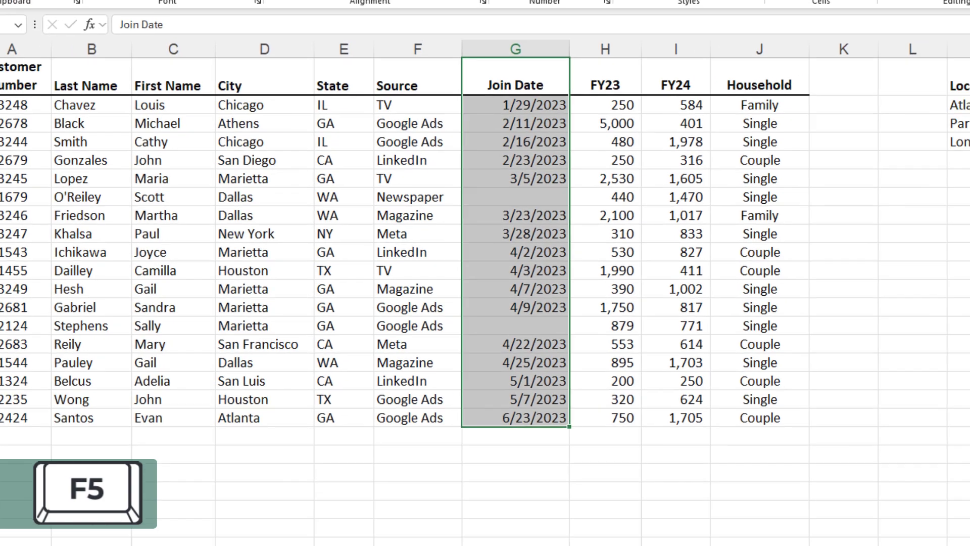
{"action": "left_click", "coordinate": [595, 72]}
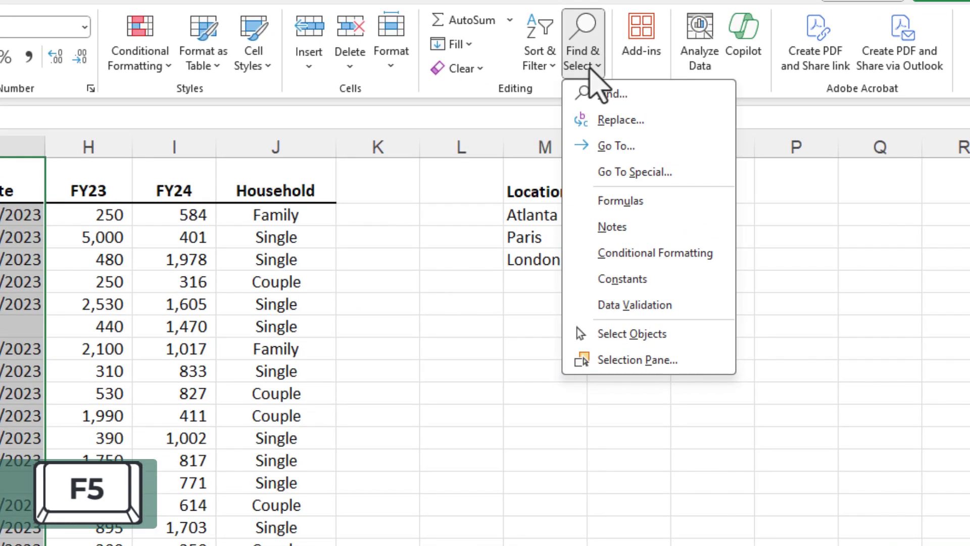